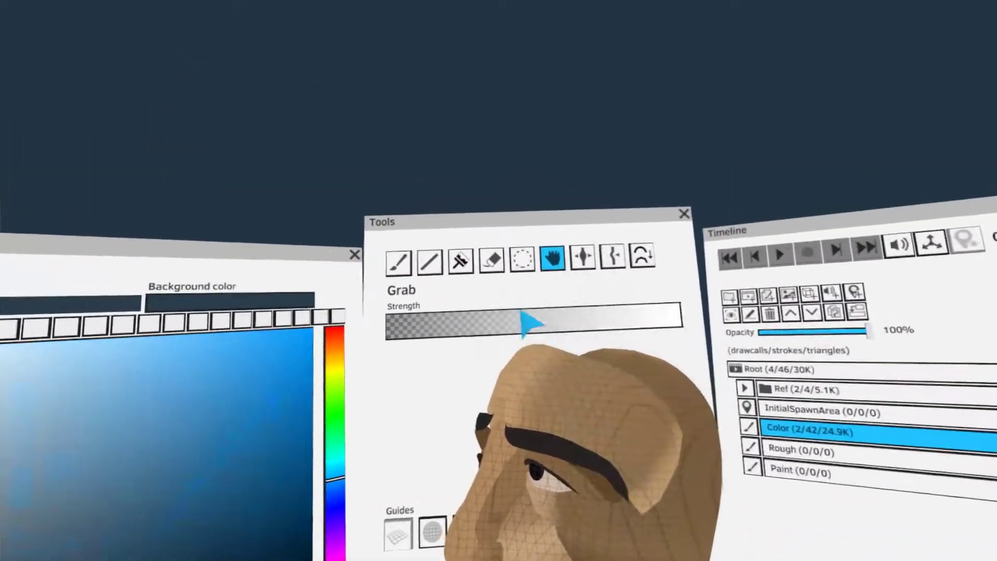
Paint a broad skin-tone stroke from the cheek below the eye down to the corner of the jaw
left_click(448, 230)
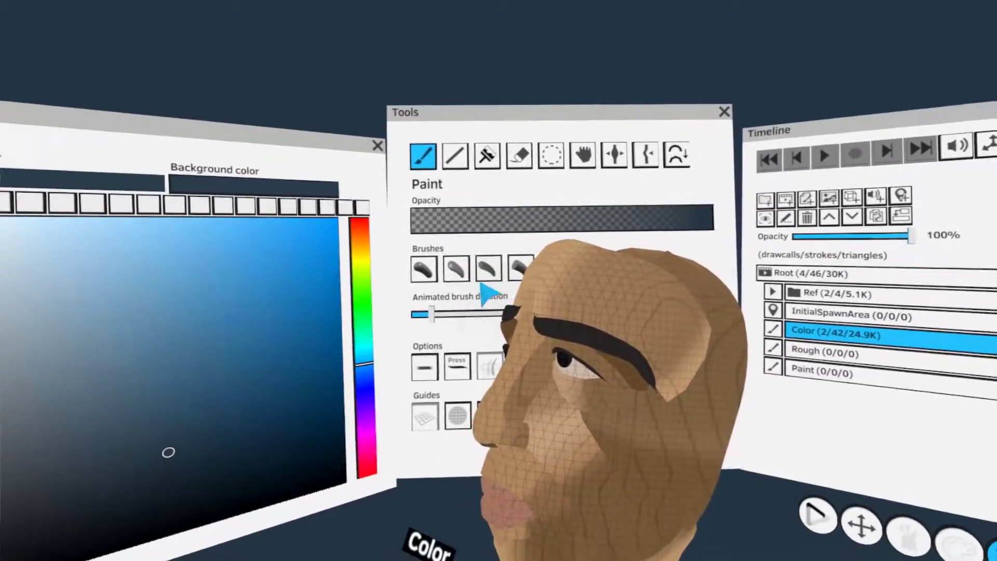
left_click(479, 341)
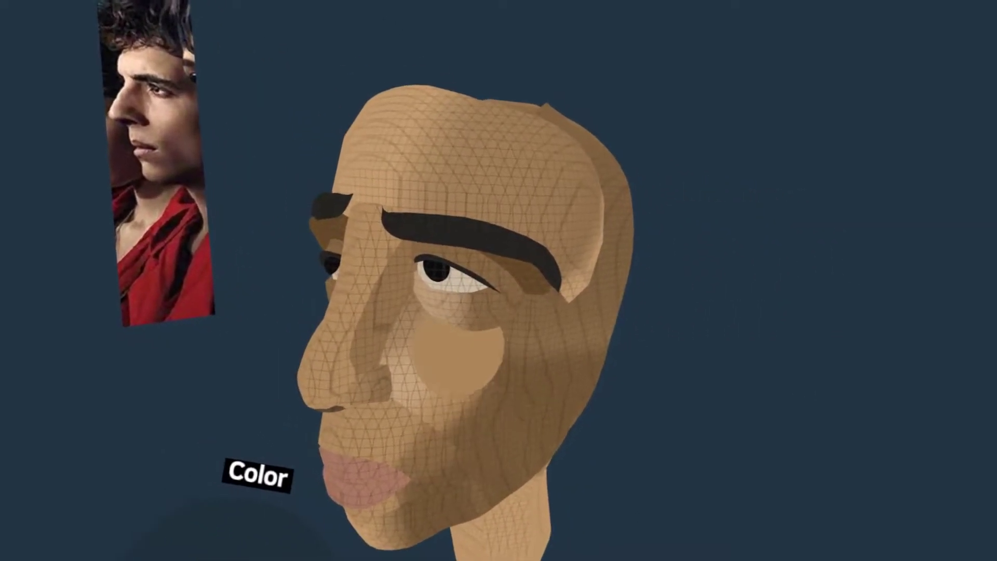
mouse_move(434, 344)
left_mouse_down()
mouse_move(556, 437)
mouse_move(566, 426)
left_mouse_up()
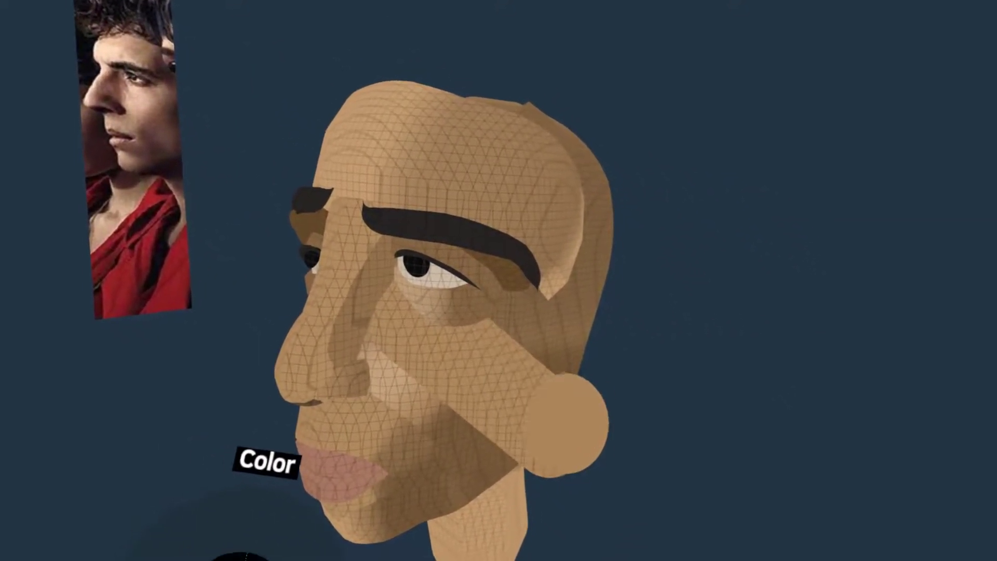
mouse_move(631, 435)
left_mouse_down()
mouse_move(872, 519)
mouse_move(652, 454)
left_mouse_up()
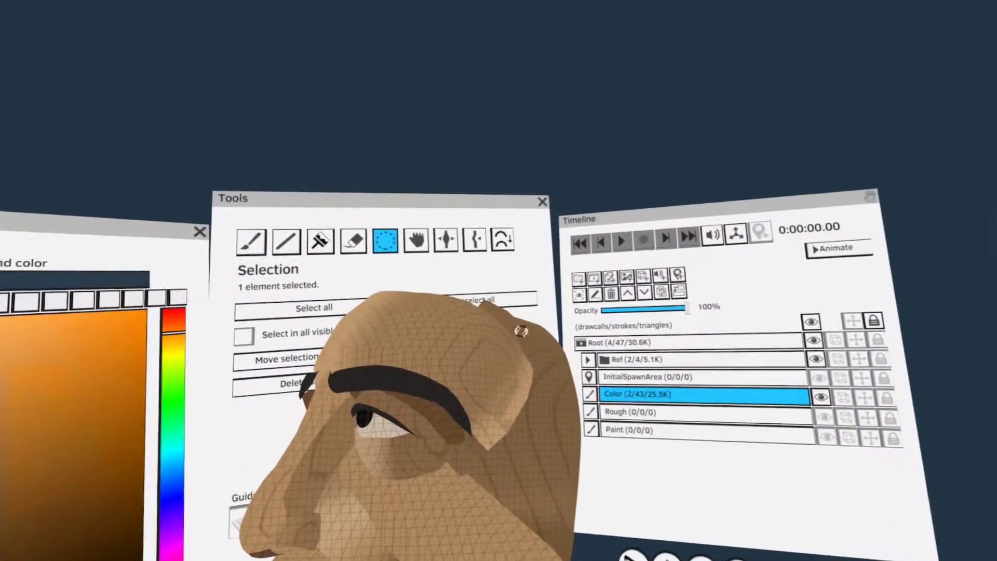
Select the new cheek stroke and reshape it with the Grab tool to follow the cheek and jaw
left_click(464, 200)
mouse_move(584, 440)
left_mouse_down()
mouse_move(618, 438)
mouse_move(563, 422)
left_mouse_up()
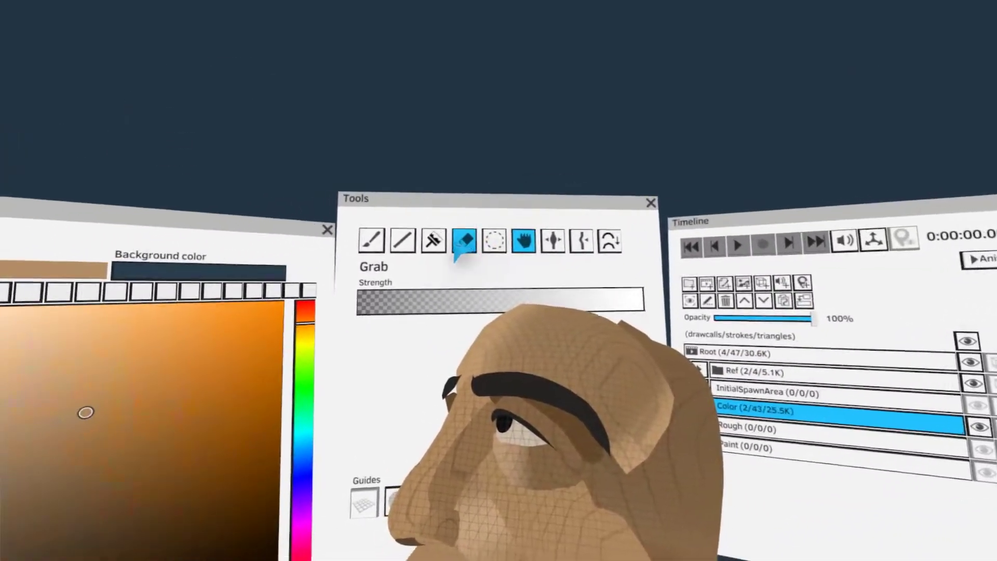
left_click(505, 221)
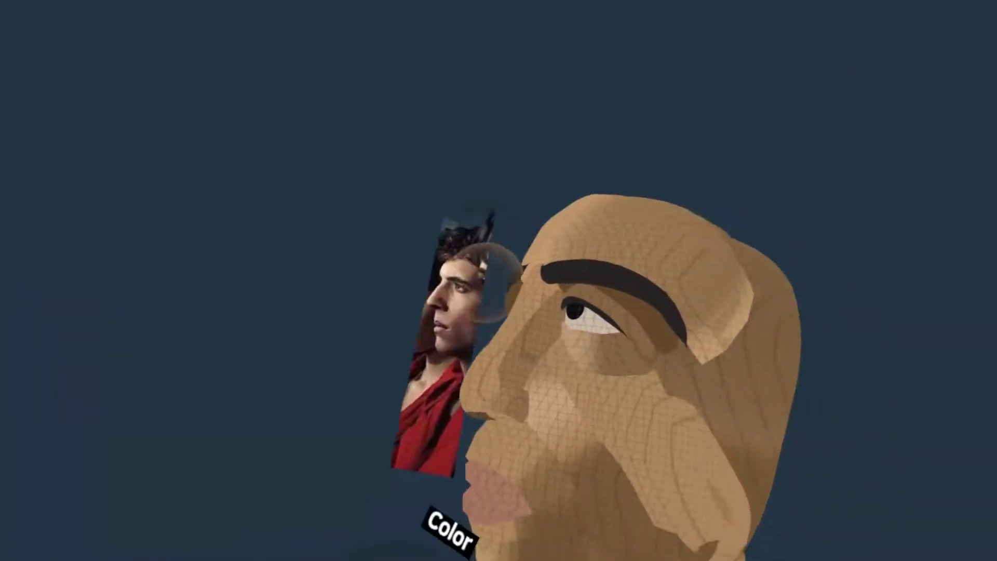
mouse_move(534, 400)
left_mouse_down()
mouse_move(474, 423)
mouse_move(498, 407)
left_mouse_up()
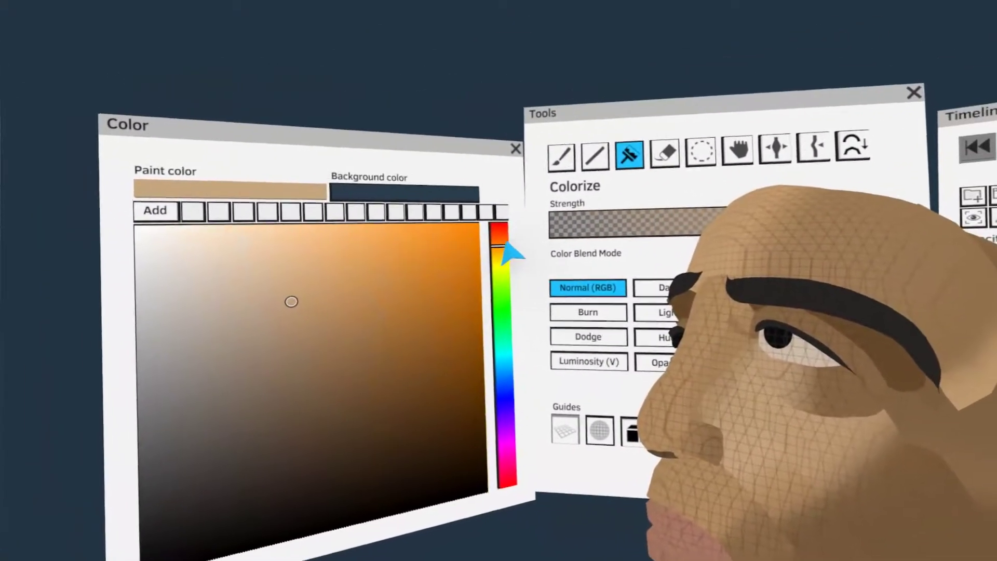
Blend the cheek with light tan using Colorize and tint the side of the nose orange-red
left_click_drag(504, 244, 553, 256)
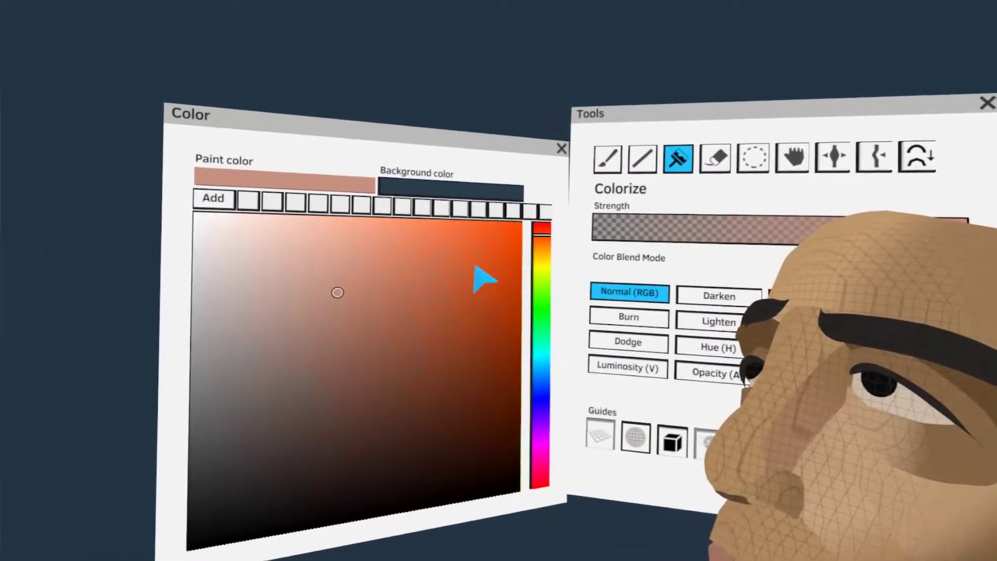
left_click(482, 280)
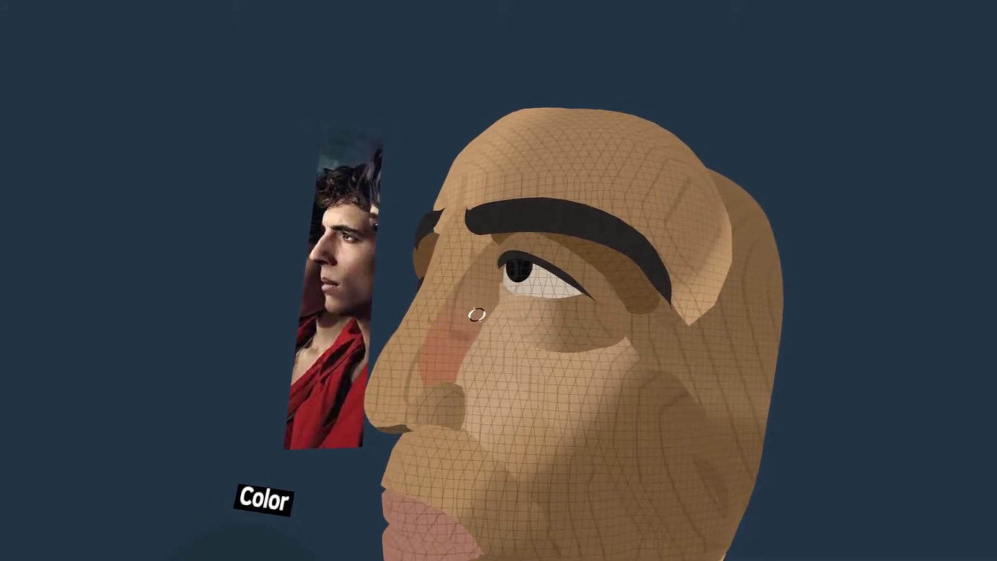
Select the reddish stroke on the side of the nose, reshape it with Grab, and blend its tint with Colorize
left_click(479, 269)
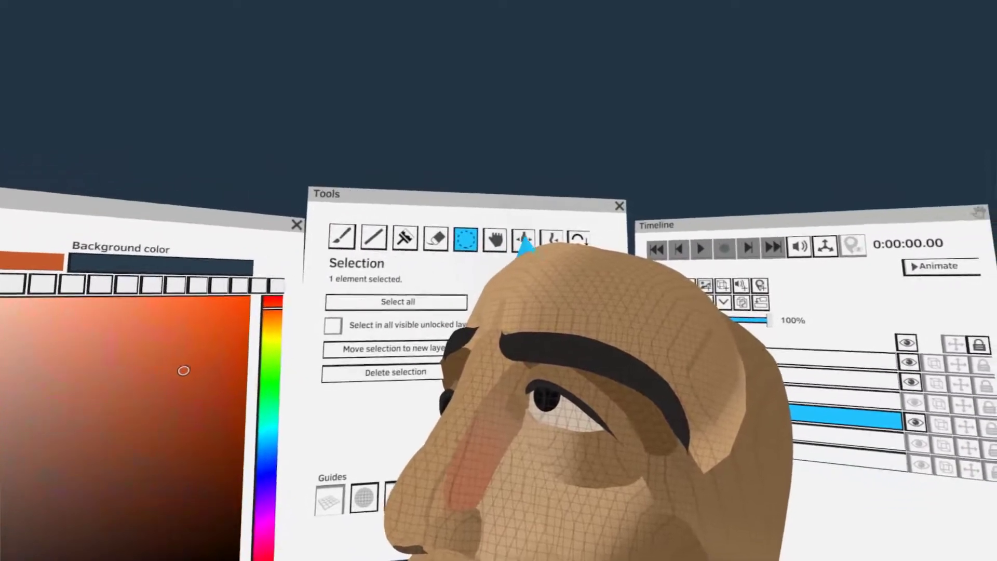
left_click(525, 241)
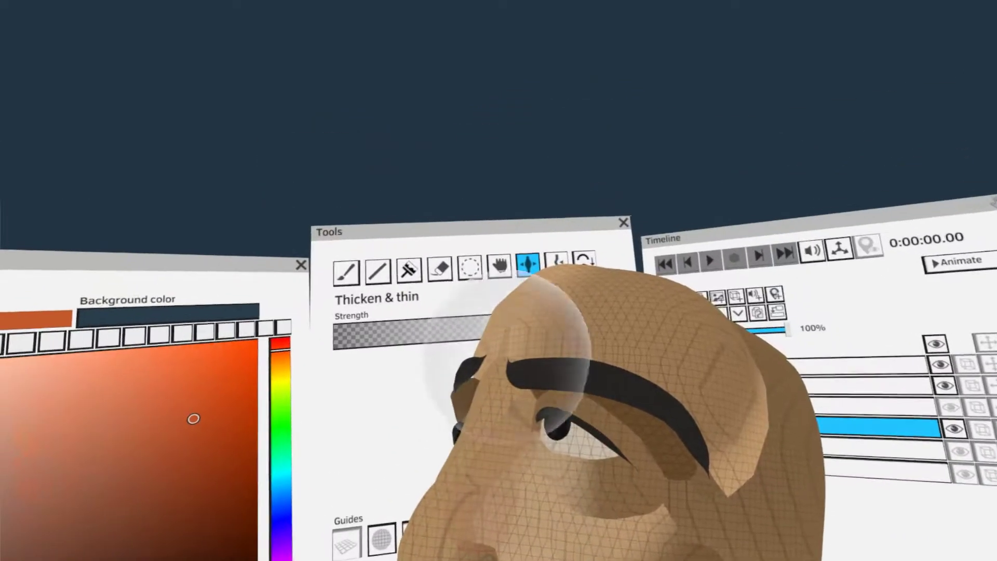
left_click(492, 217)
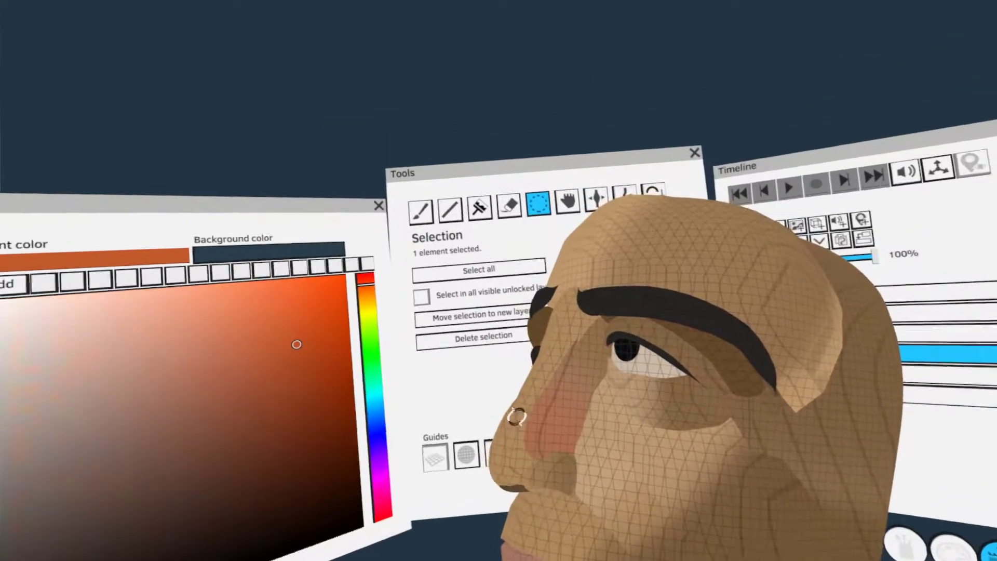
left_click(487, 230)
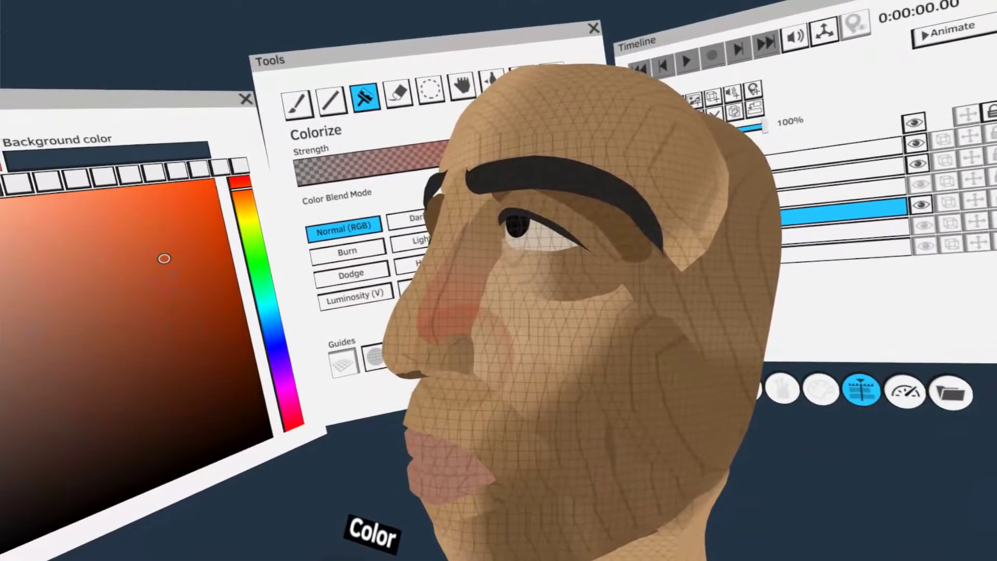
Shade the upper lip and the neck beneath the jaw in darker brown tones
key("s")
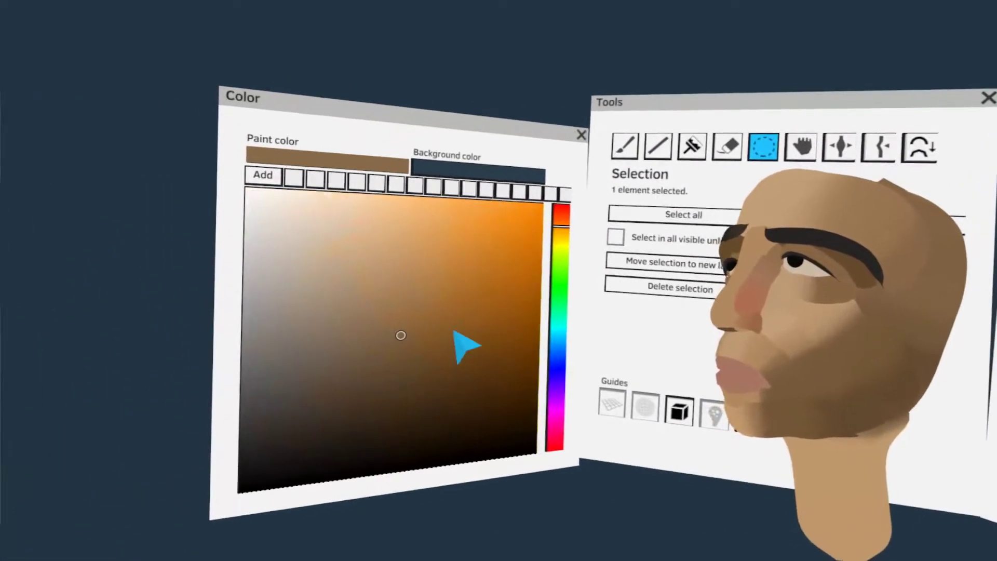
left_click(368, 375)
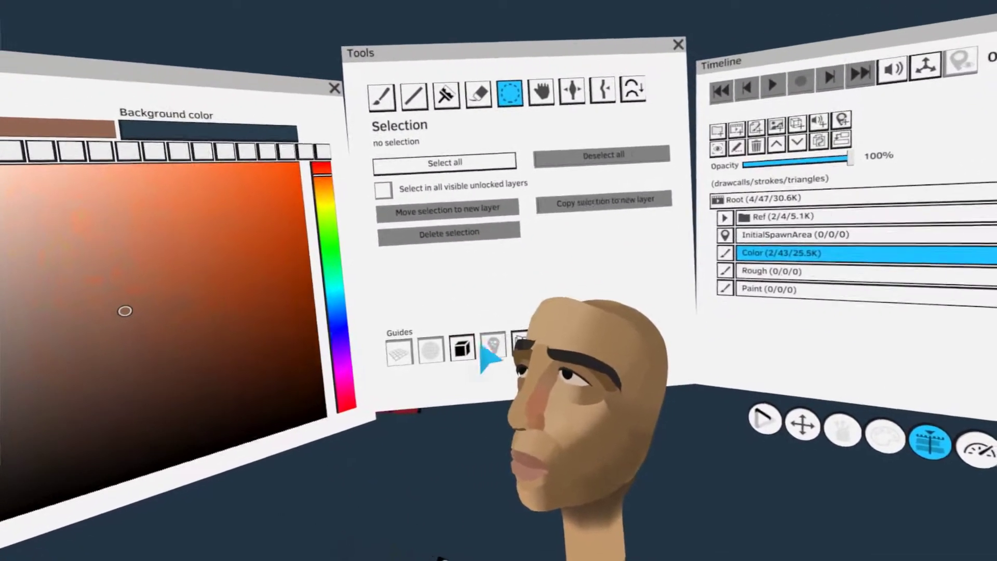
Turn on the wireframe display and paint a wide reddish-brown test stroke beside the head
left_click(417, 332)
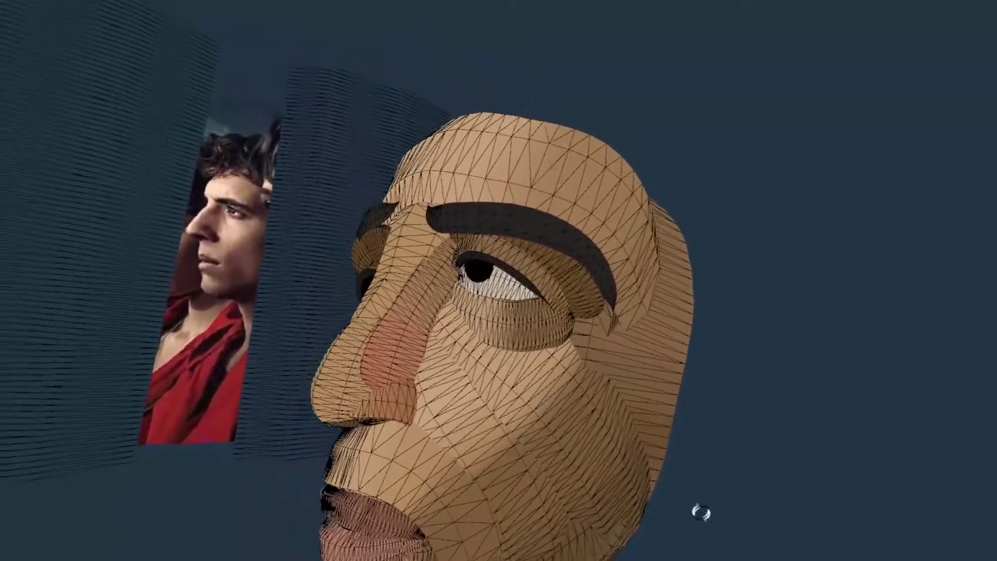
key("Tab")
left_click(452, 215)
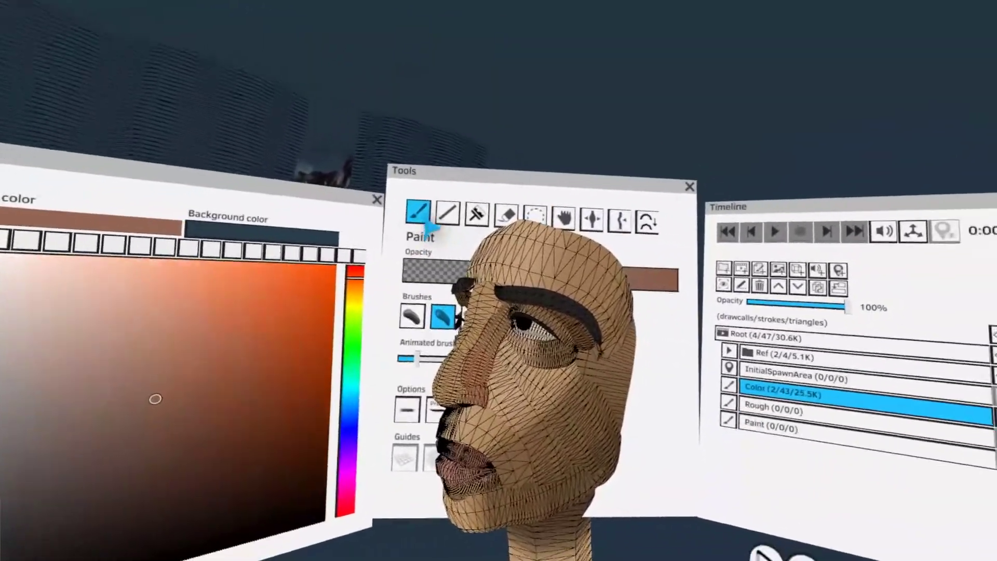
key("Tab")
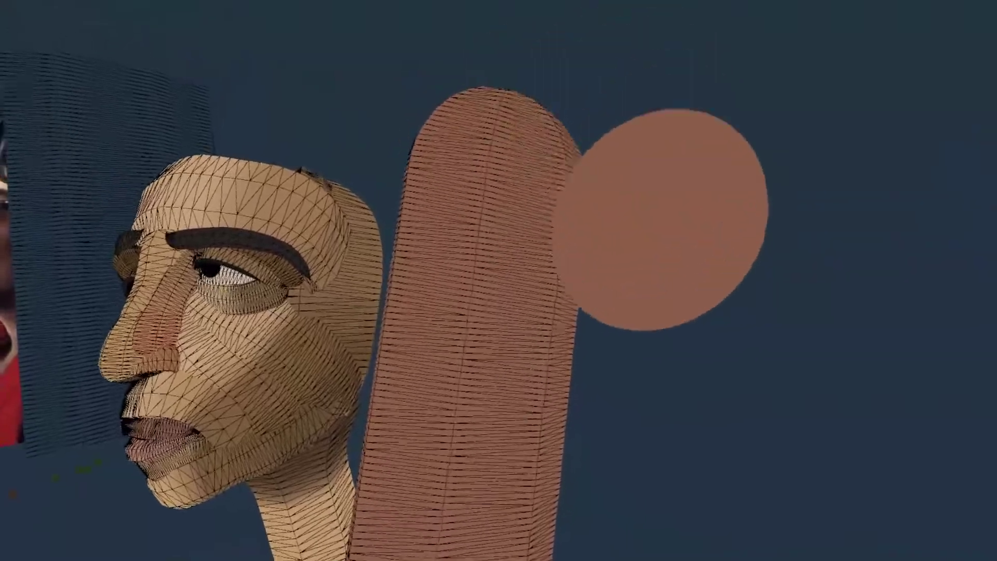
Colorize the lower part of the test stroke with black to form a gradient
key("Tab")
left_click(434, 248)
key("Tab")
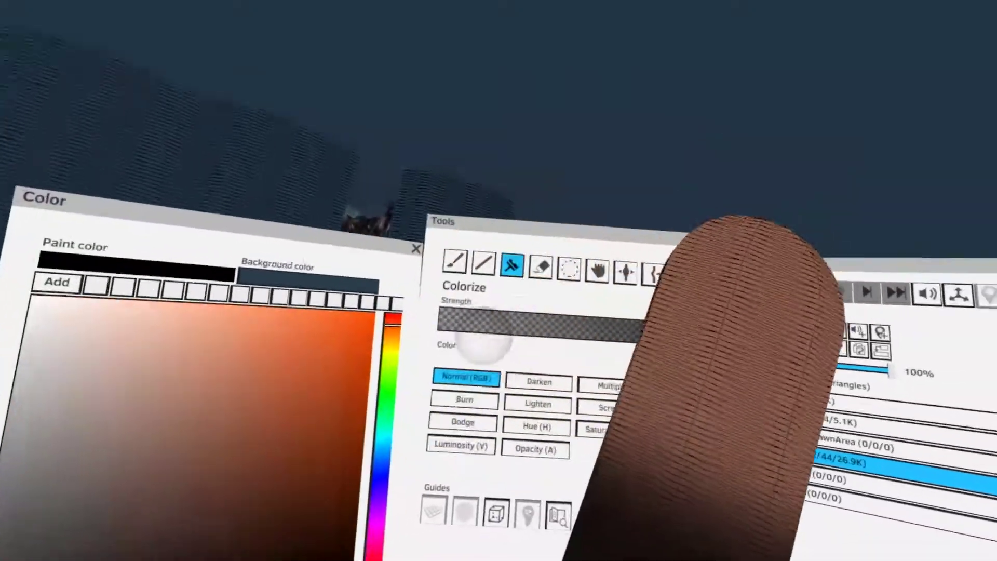
Try deforming the test stroke with a large Grab brush, undoing the first pull
left_click(478, 264)
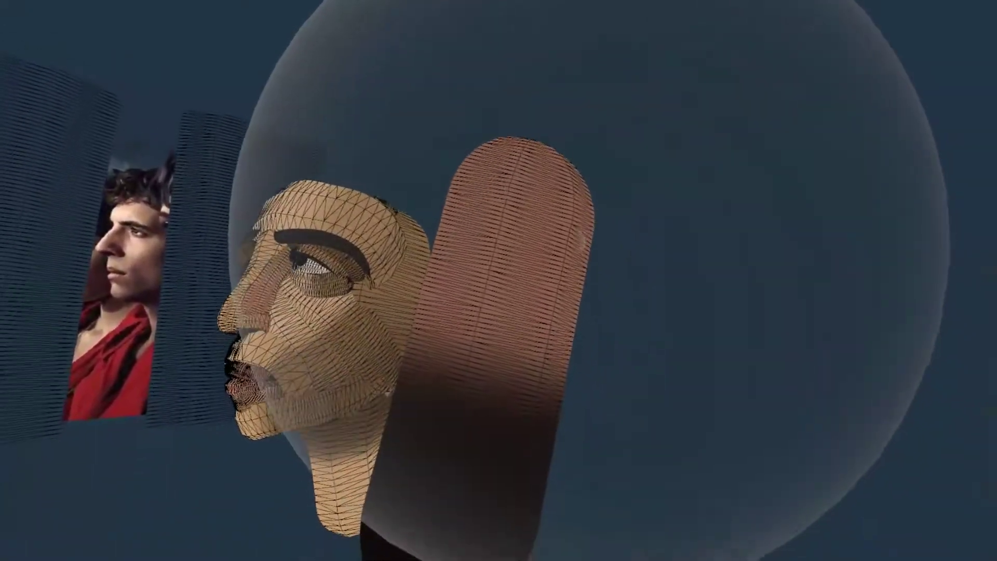
left_click_drag(590, 207, 647, 272)
key("ctrl+z")
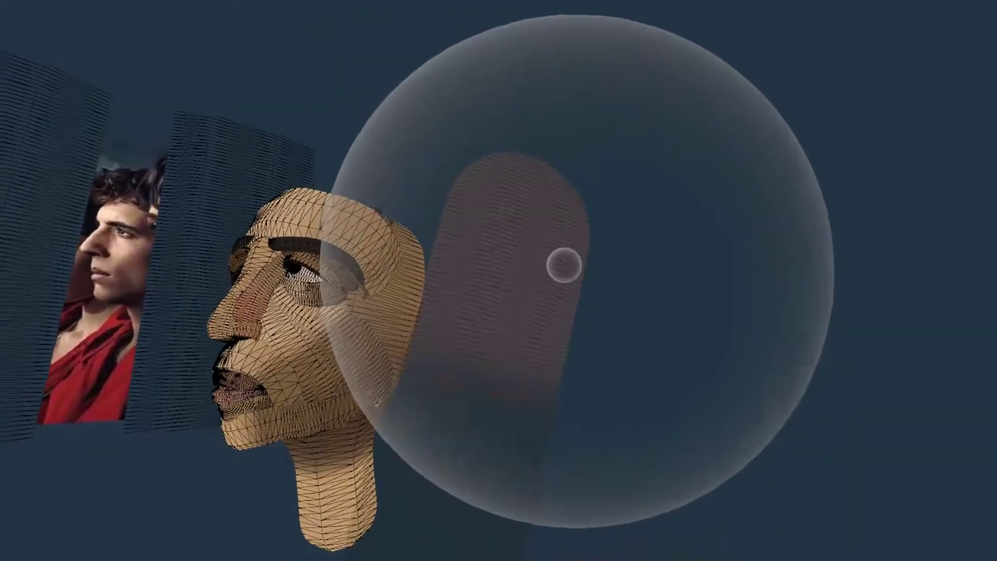
mouse_move(562, 265)
left_mouse_down()
mouse_move(629, 266)
mouse_move(667, 303)
left_mouse_up()
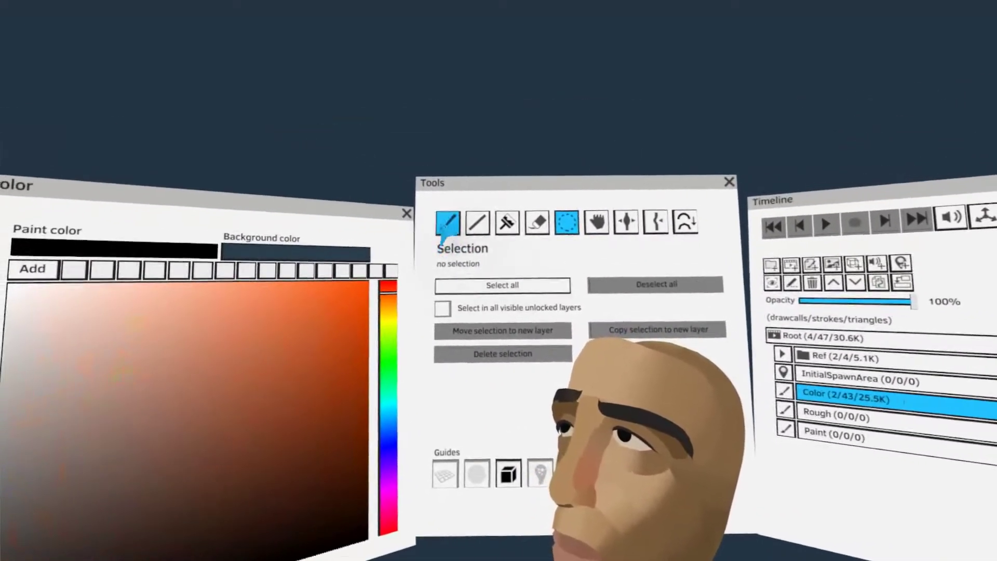
Sketch the hair outline and loose facial guide lines around the head with thin strokes on the Rough layer
left_click(447, 221)
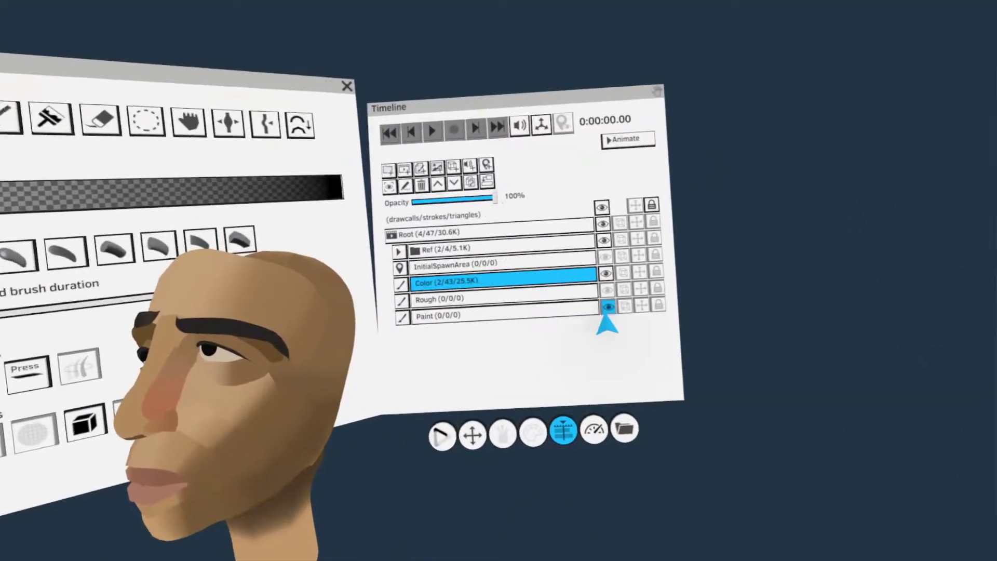
left_click(607, 311)
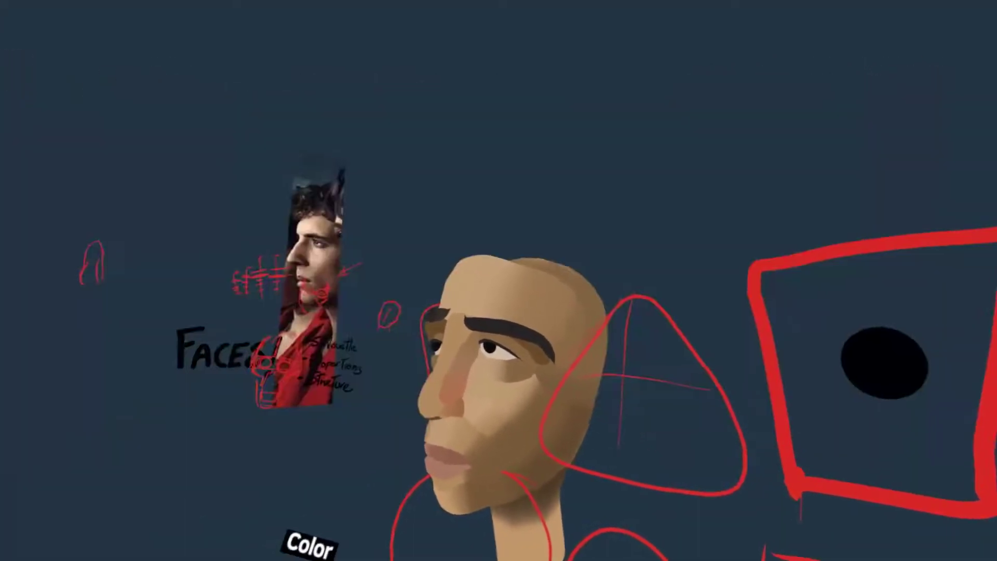
left_click(669, 325)
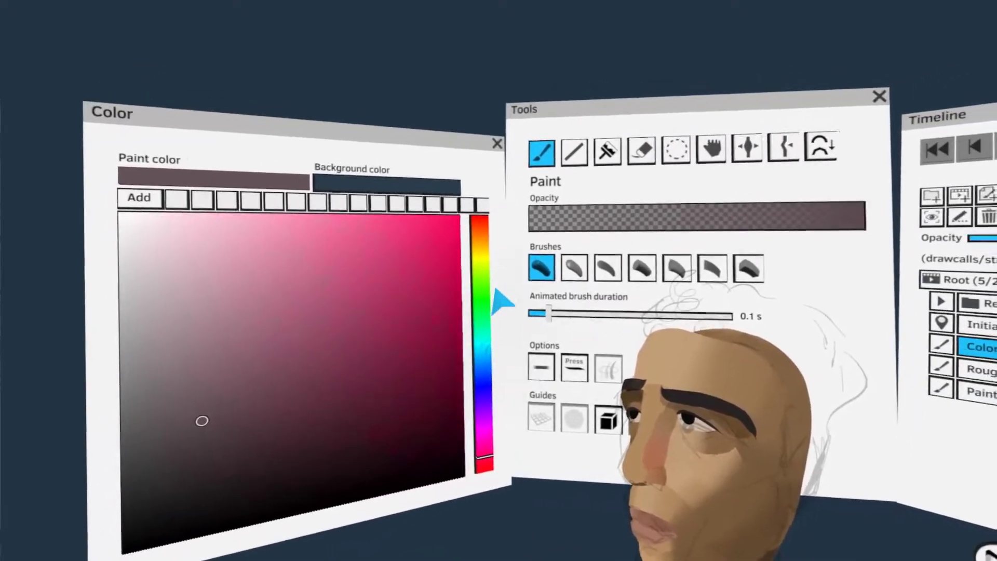
Pick a dark brown and block in the hair mass over the top and back of the head
left_click(482, 241)
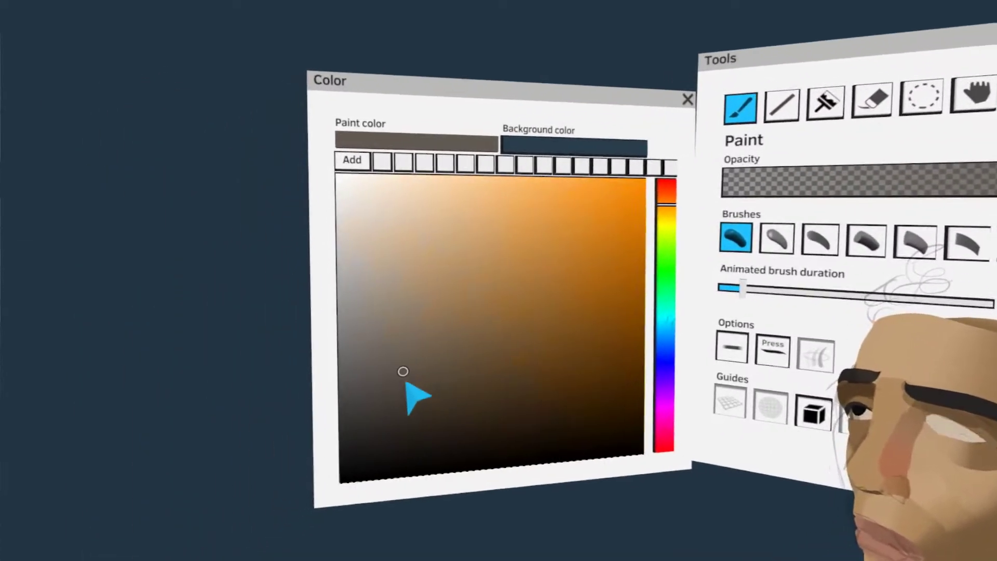
left_click_drag(405, 381, 458, 477)
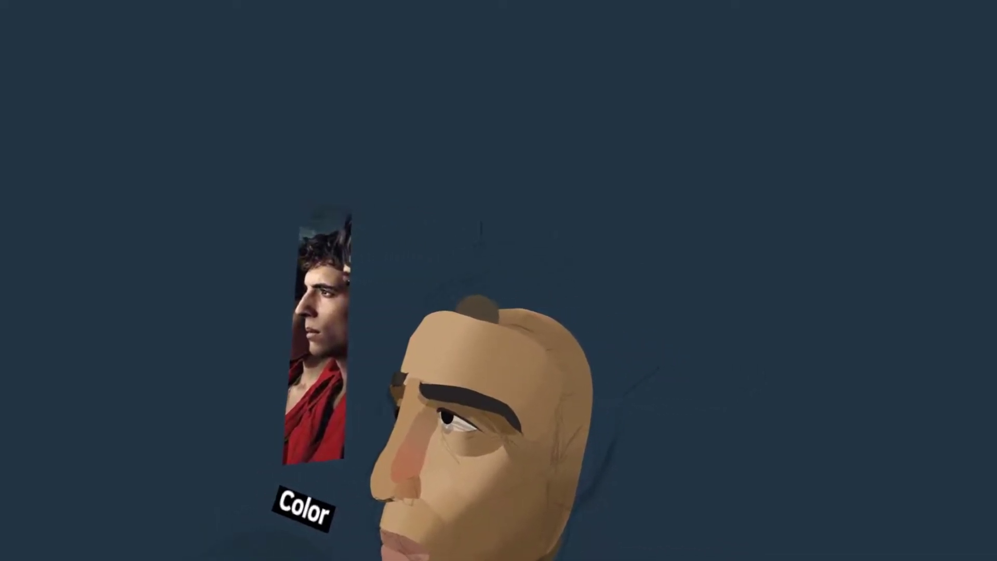
key("ctrl+z")
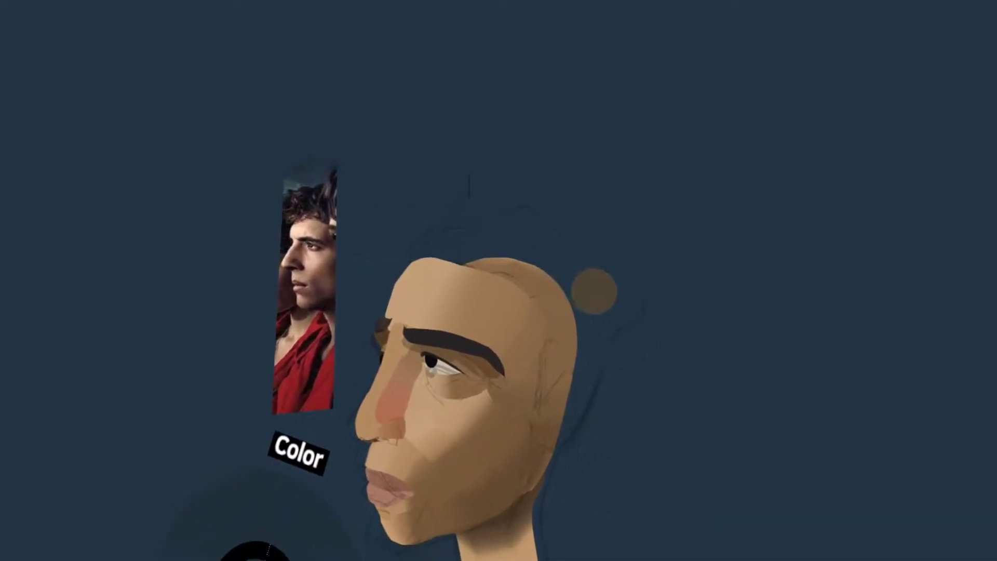
mouse_move(410, 291)
left_mouse_down()
mouse_move(463, 301)
mouse_move(475, 329)
mouse_move(447, 321)
left_mouse_up()
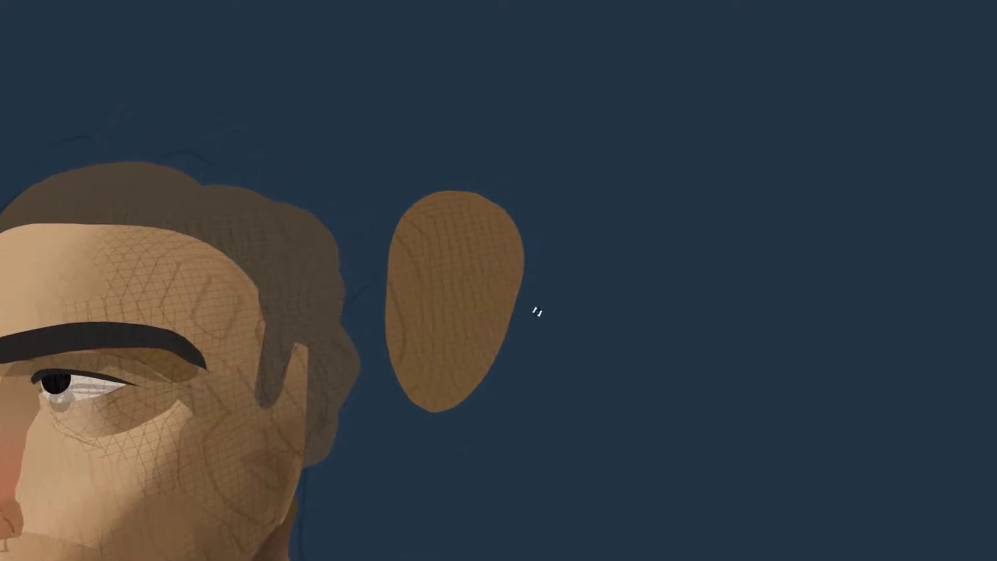
Move the brown ear shape onto the side of the head and fit it against the hair
left_click(526, 310)
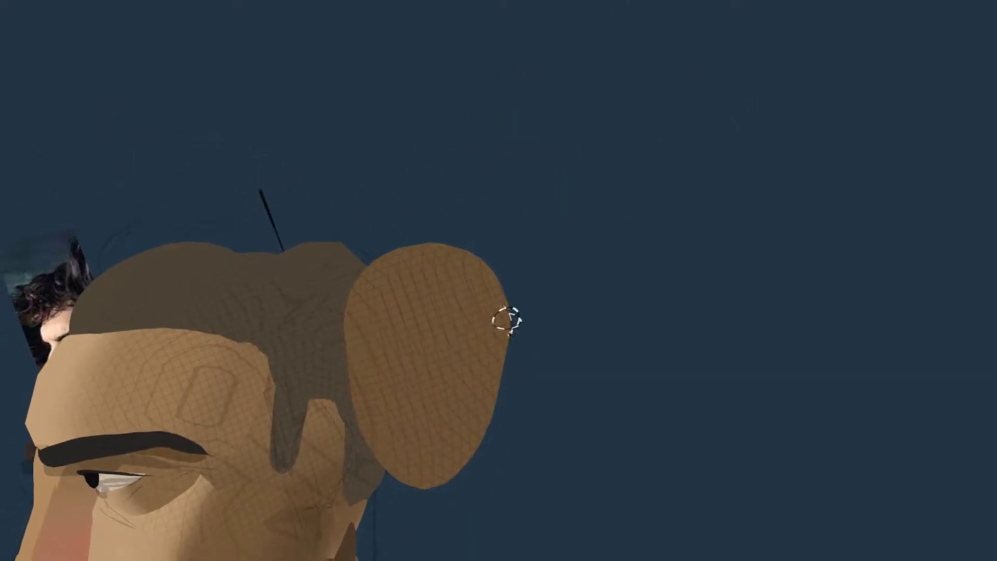
left_click_drag(507, 318, 477, 347)
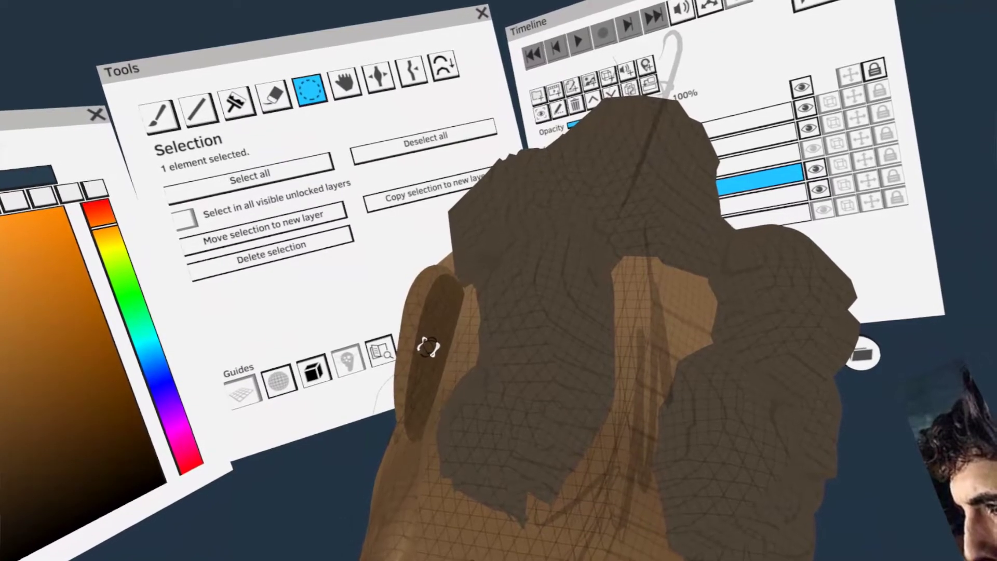
left_click(357, 362)
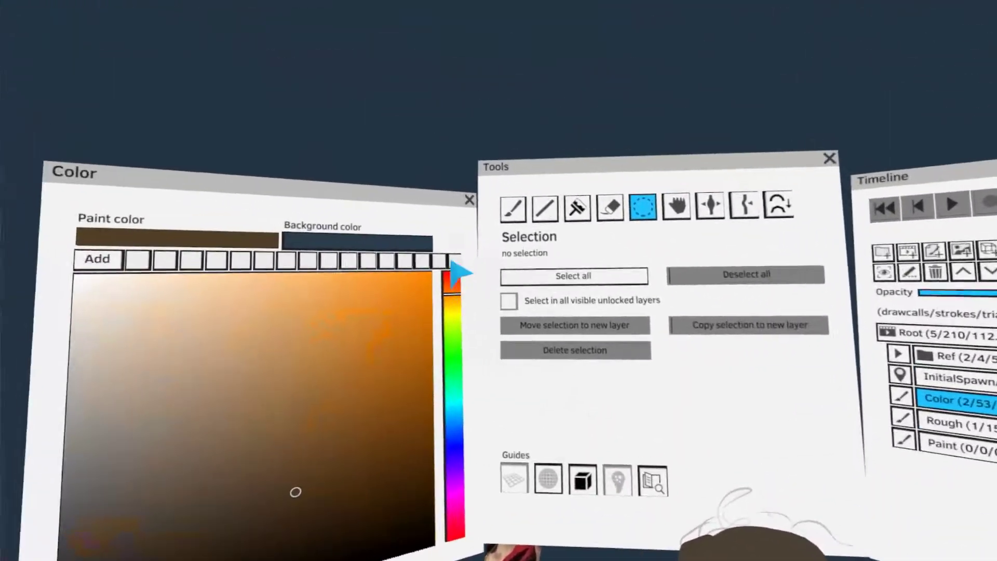
Paint thin brown curls rising from the hair above the forehead on the Color layer
left_click(448, 185)
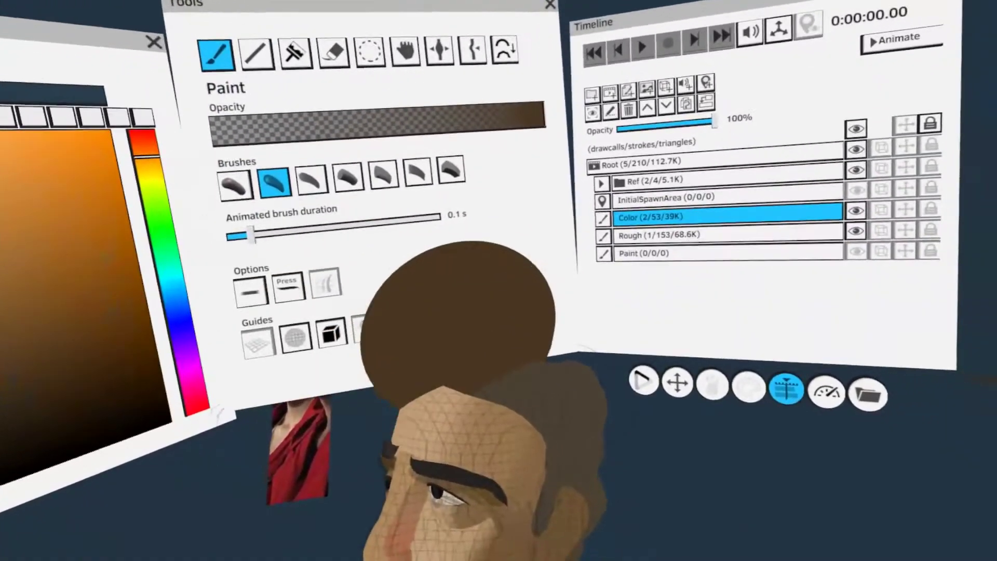
key("Tab")
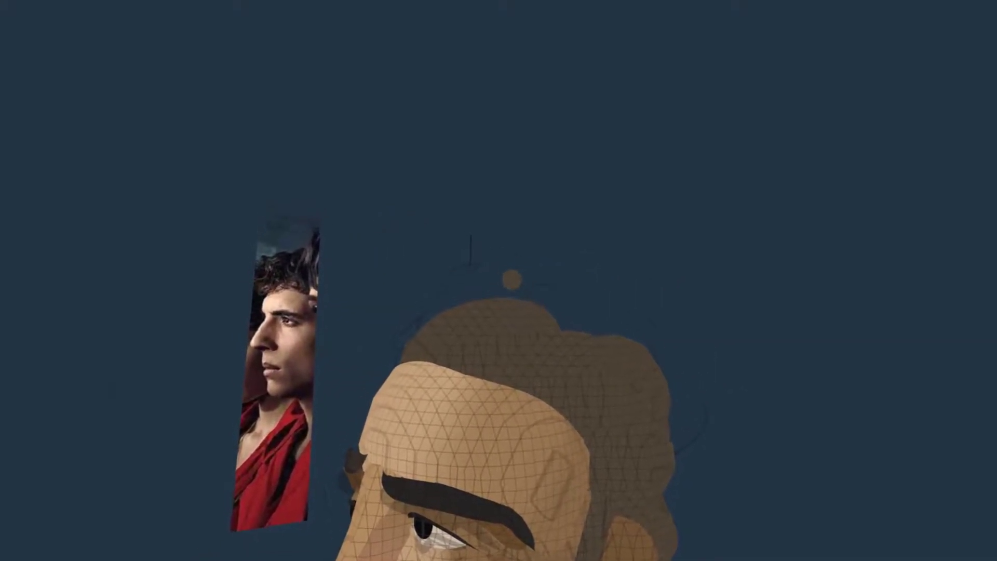
left_click_drag(512, 294, 558, 280)
mouse_move(475, 298)
left_mouse_down()
mouse_move(488, 250)
mouse_move(519, 246)
mouse_move(435, 285)
left_mouse_up()
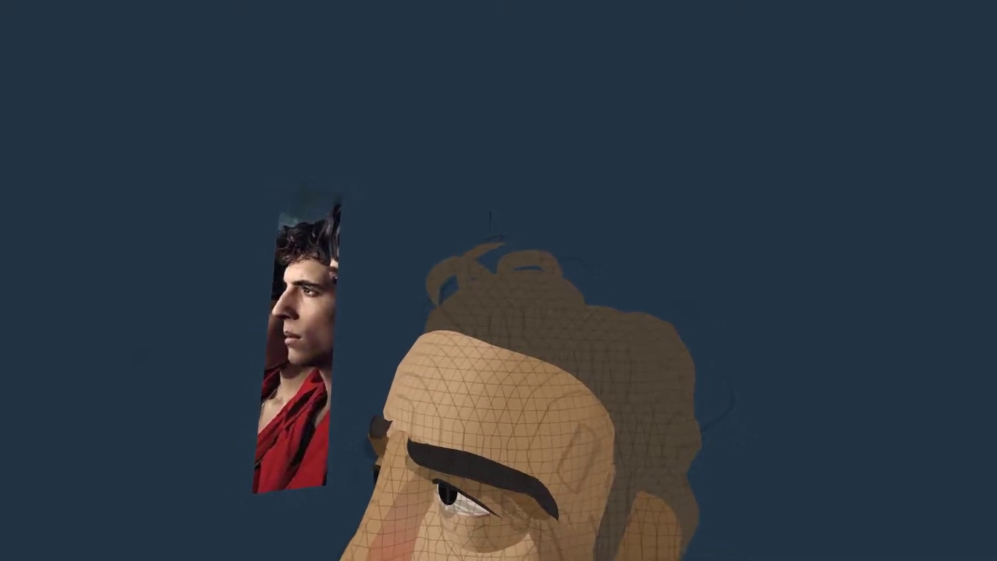
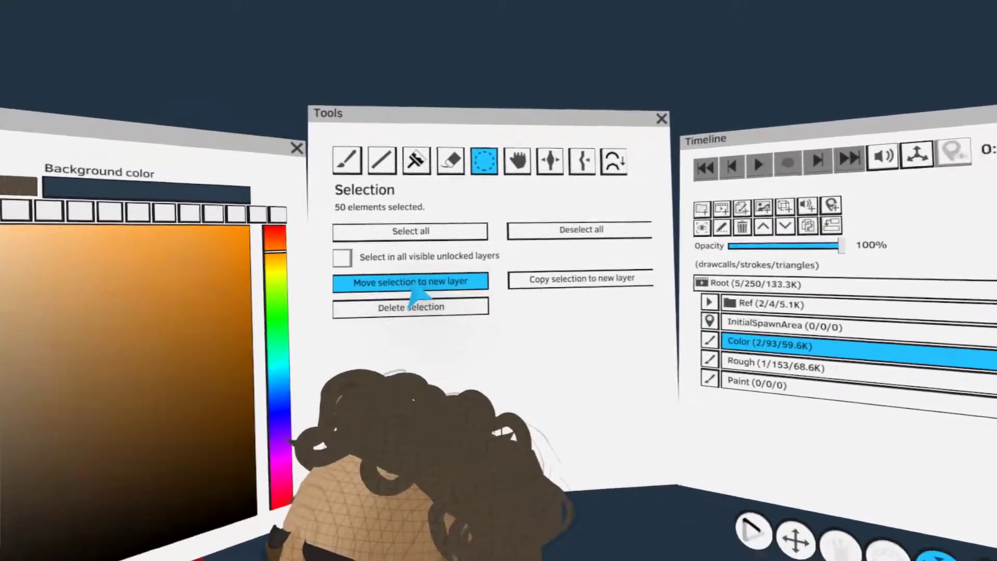
Move the selected hair strokes to a new layer and name that layer Hair
left_click(413, 287)
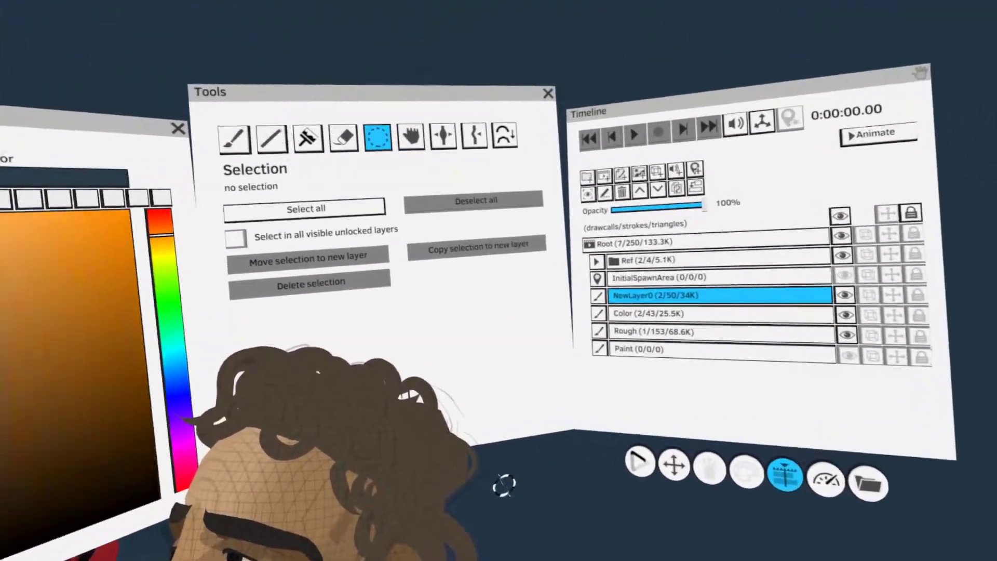
double_click(719, 295)
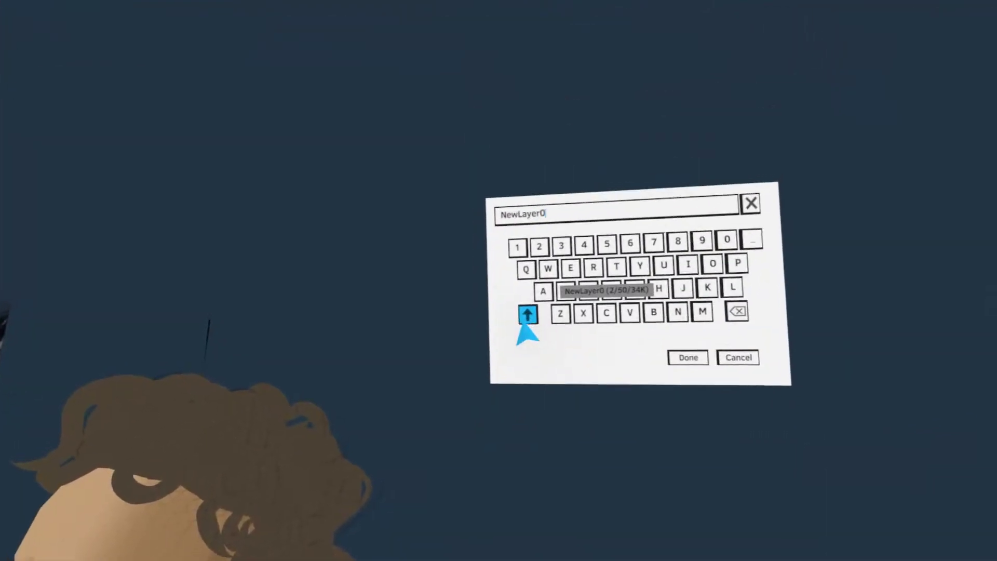
left_click(528, 340)
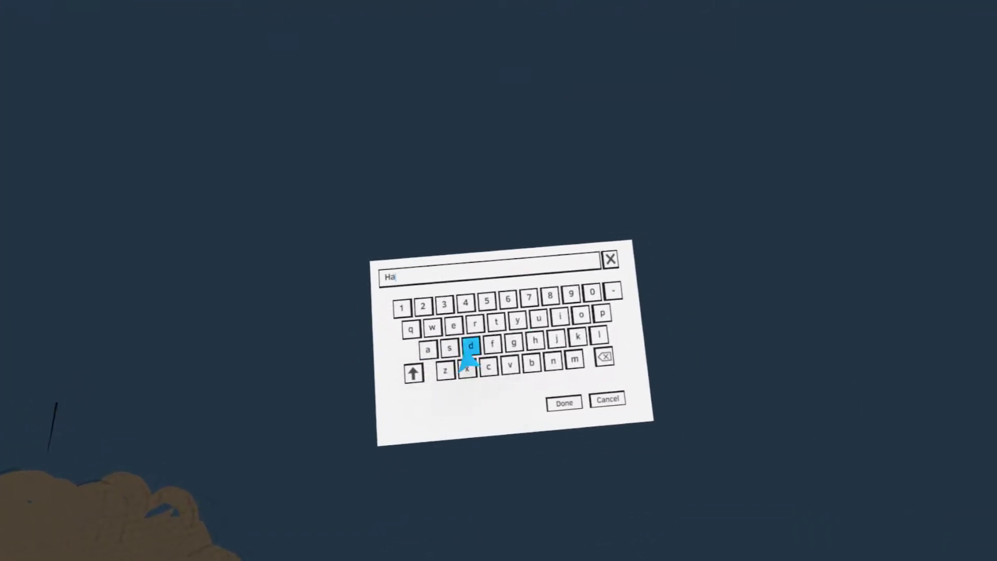
left_click(508, 328)
left_click(571, 390)
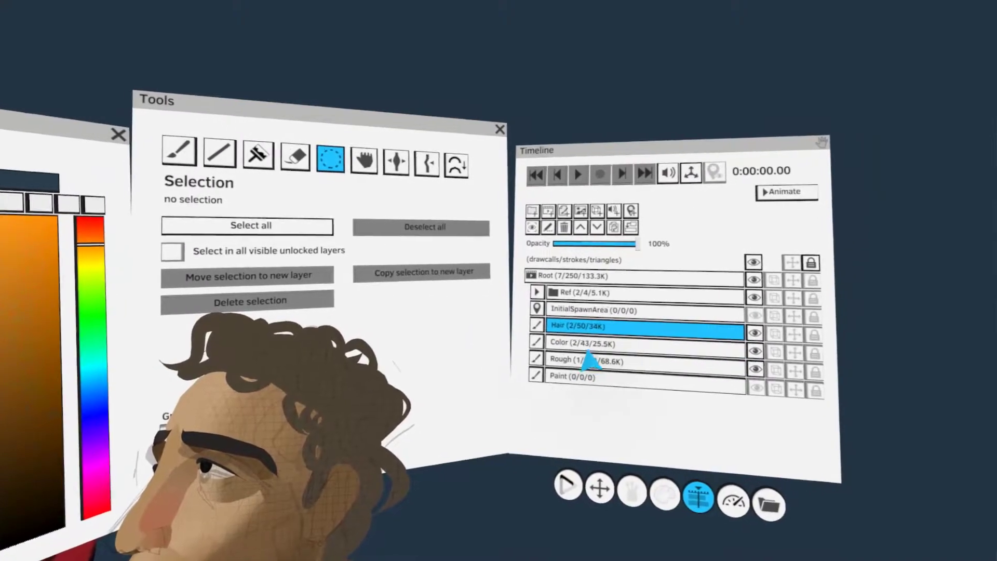
Make the Hair layer active and hide the Color layer, leaving the Hair layer's strokes shown
left_click(589, 345)
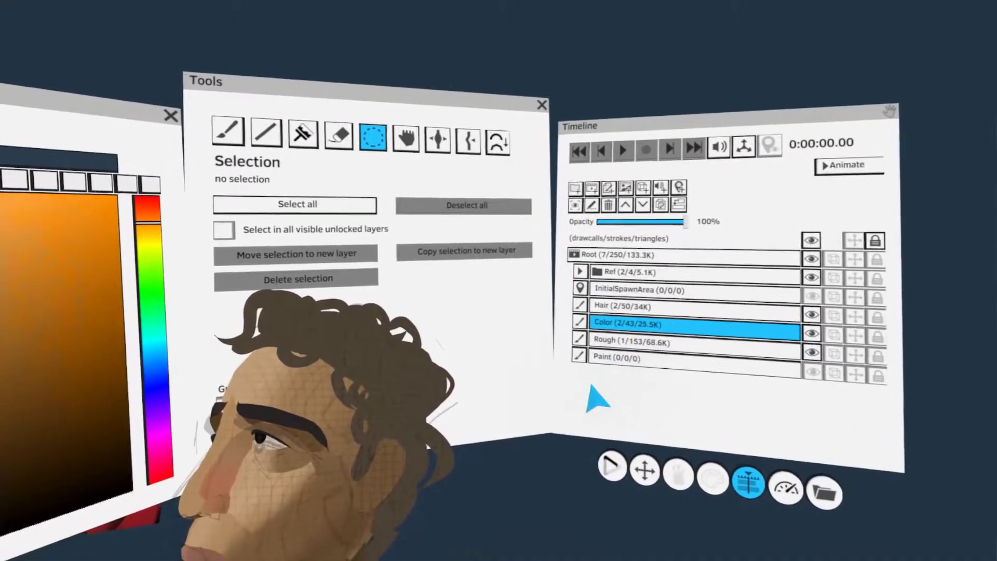
left_click(583, 333)
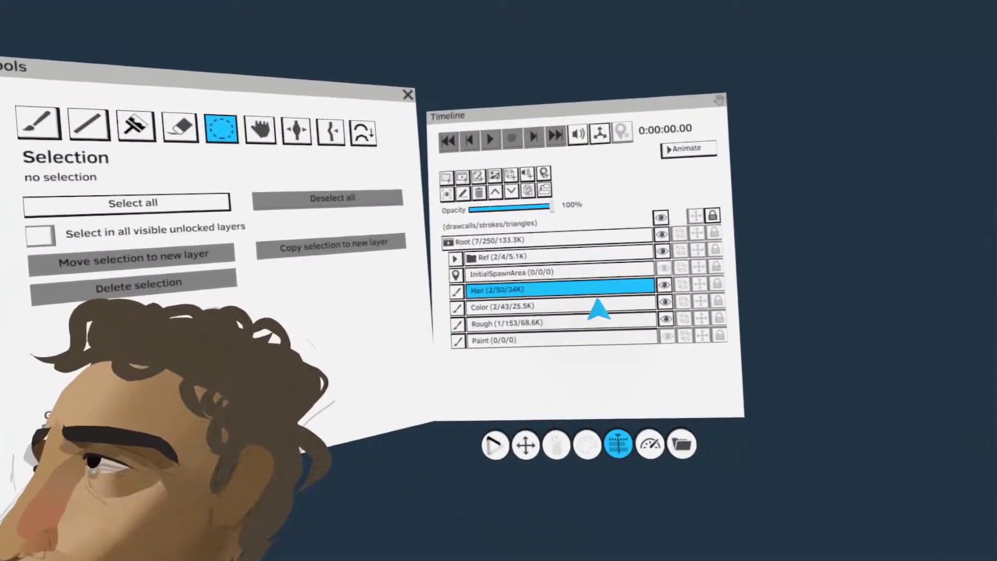
left_click(817, 249)
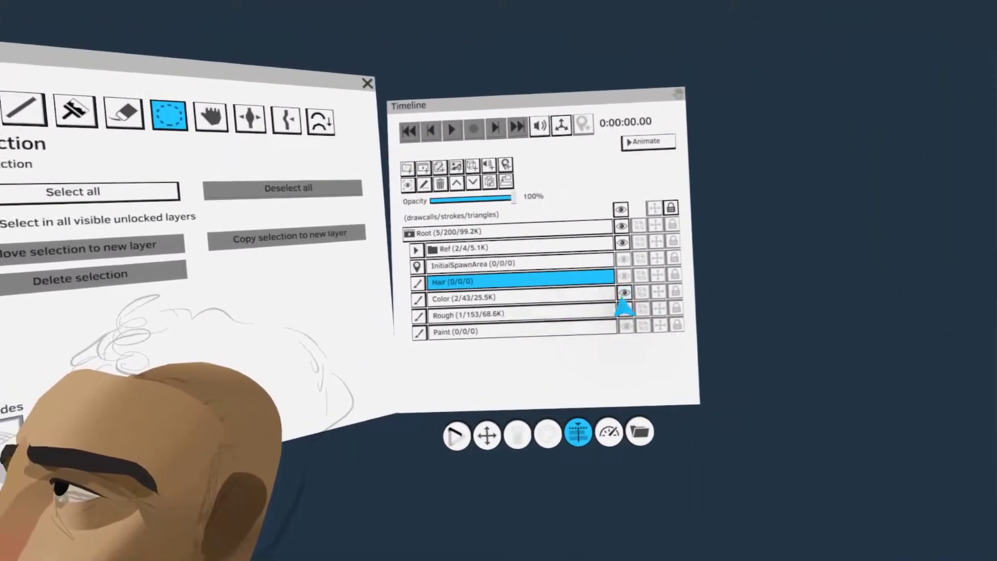
left_click(842, 264)
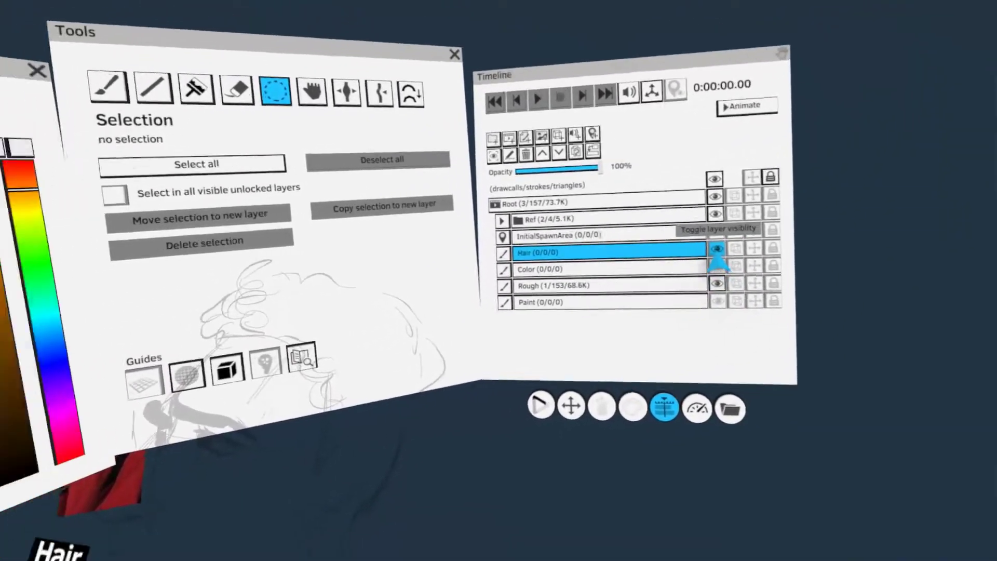
left_click(779, 245)
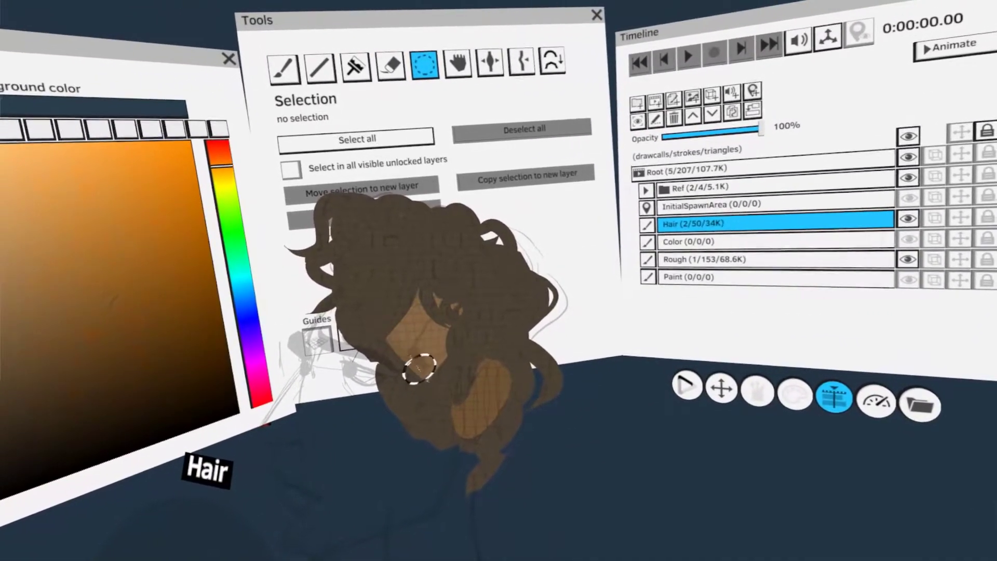
left_click(403, 400)
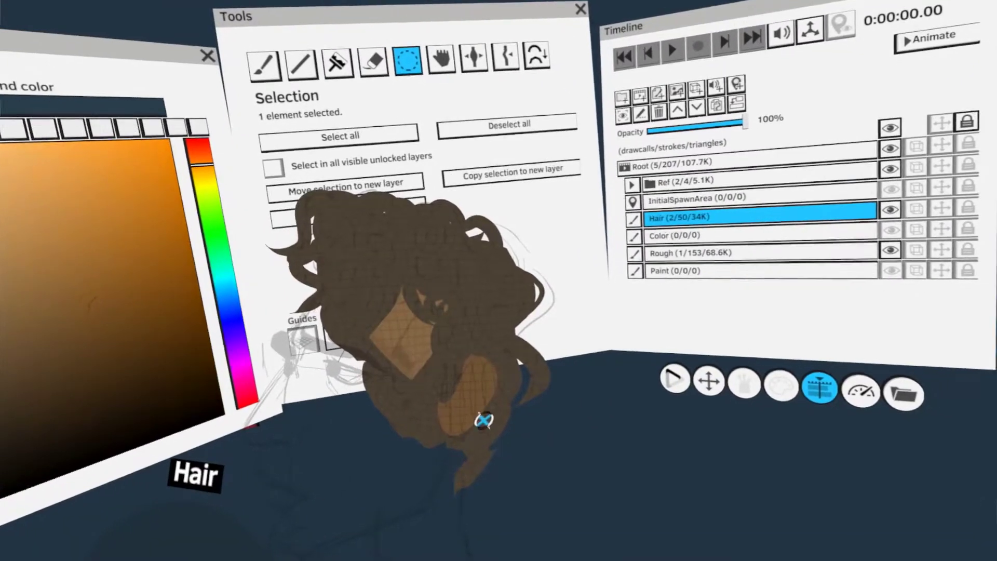
left_click(493, 422)
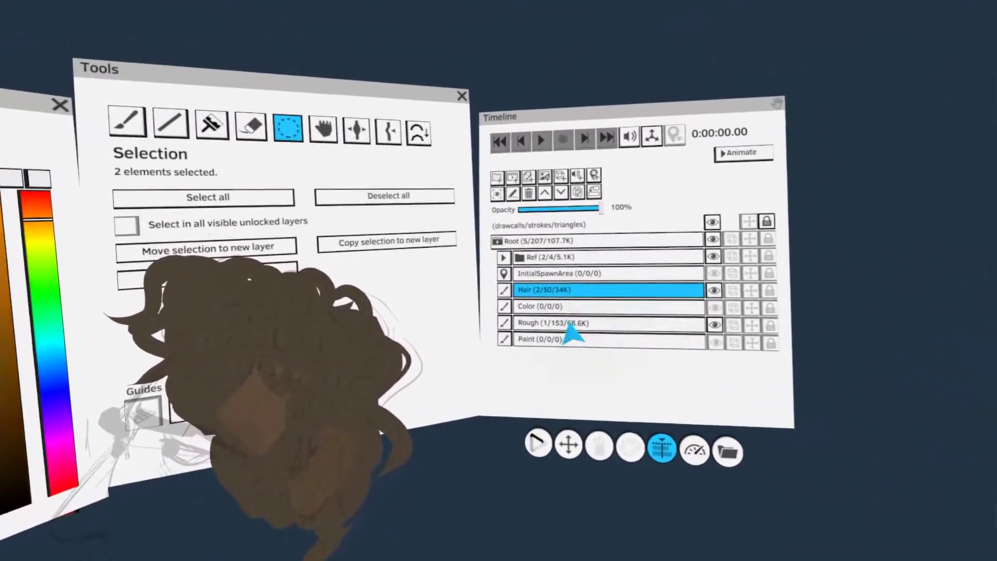
left_click(622, 256)
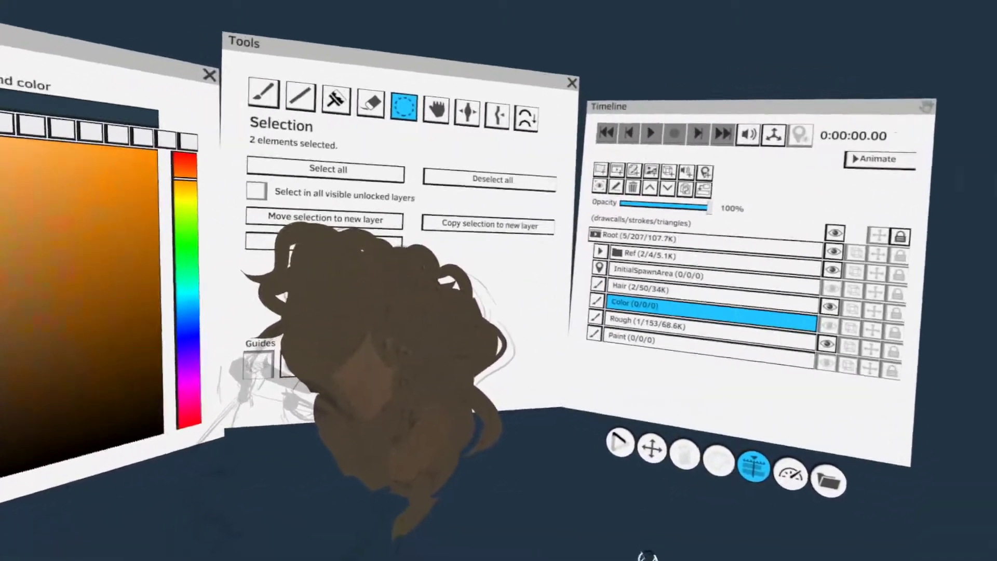
left_click(648, 555)
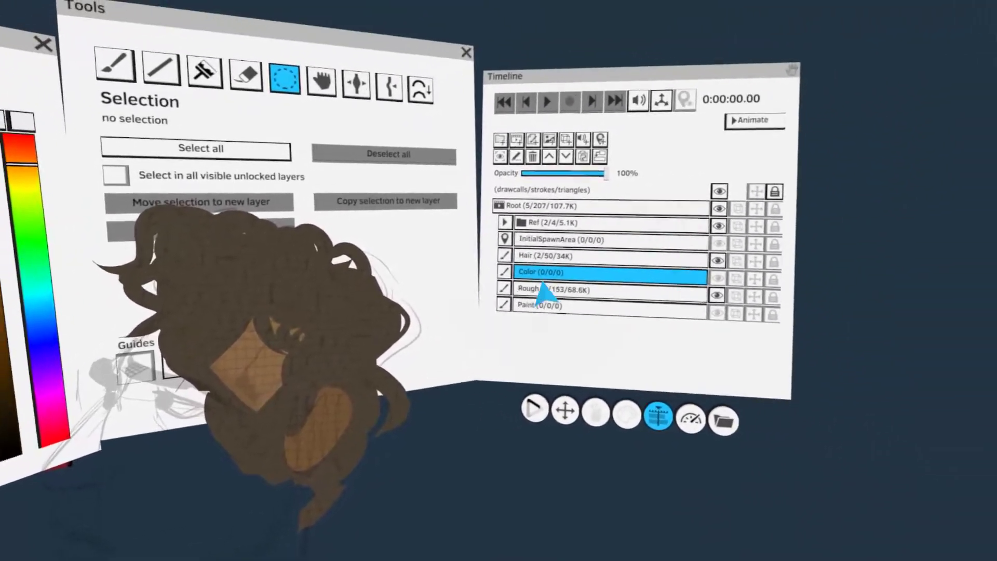
Select the stray skin-coloured shapes on the Hair layer and expand the timeline to its animation editing view
left_click(548, 252)
left_click(430, 348)
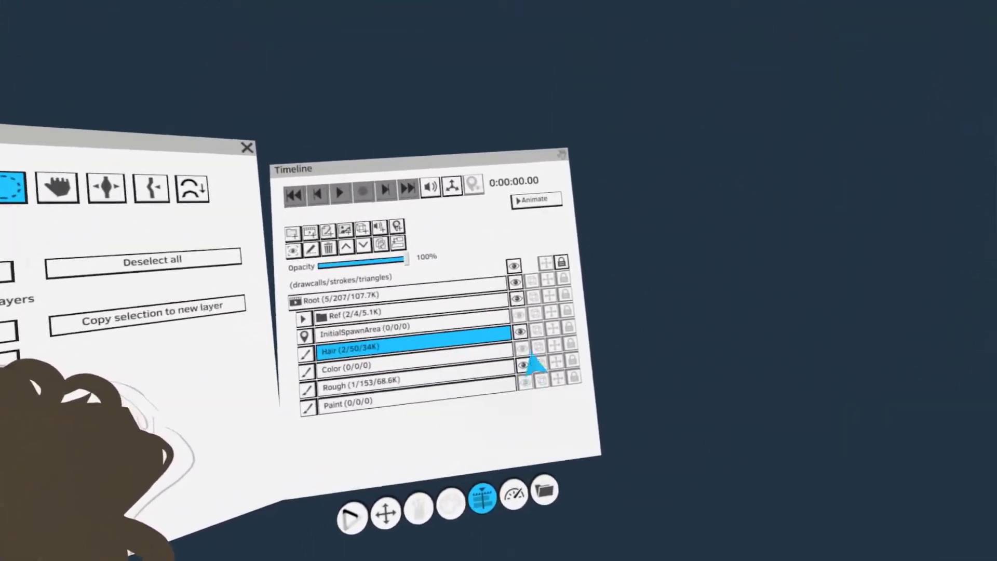
left_click(536, 200)
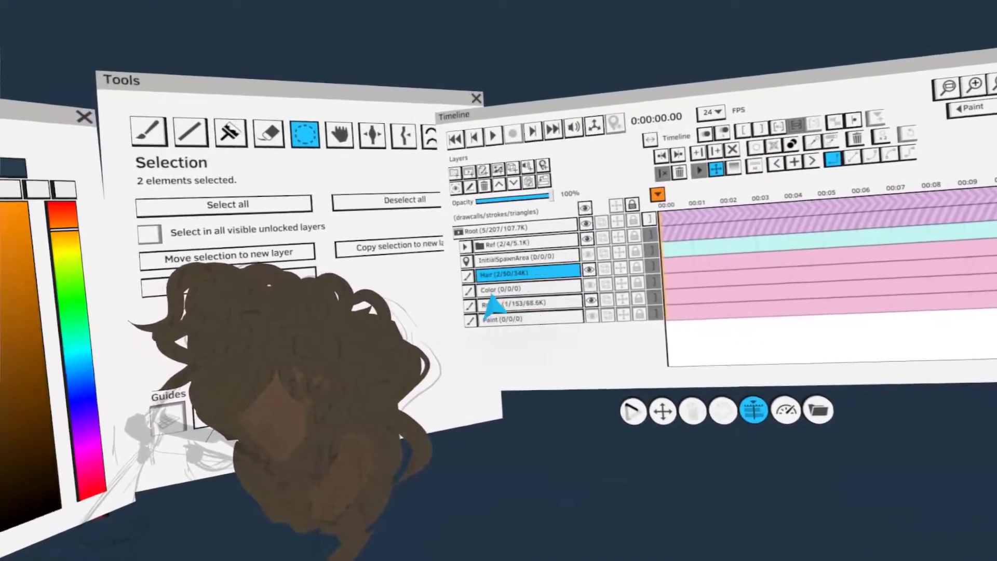
left_click(508, 293)
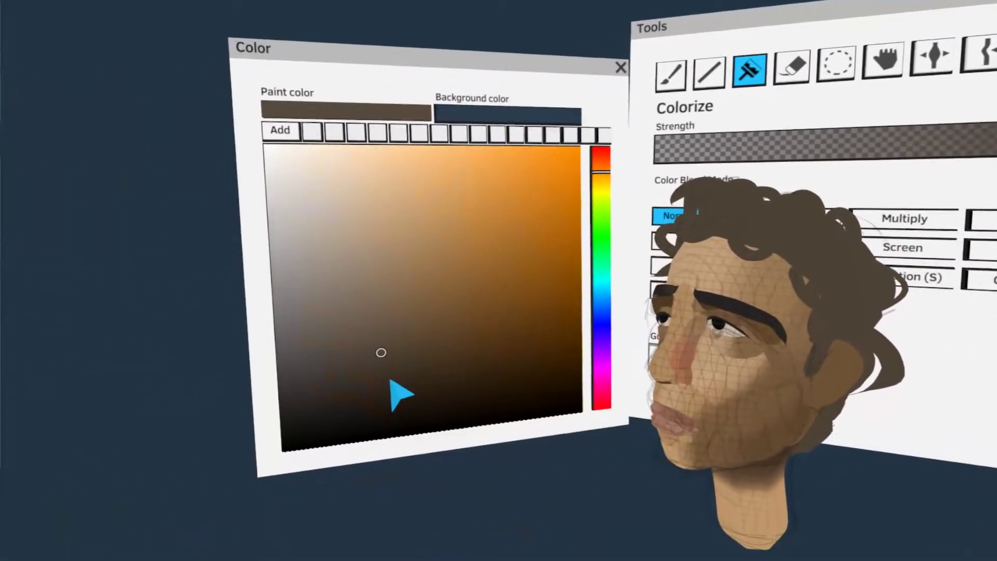
Pick a darker brown paint color for shading the hair with the Colorize tool
left_click(371, 403)
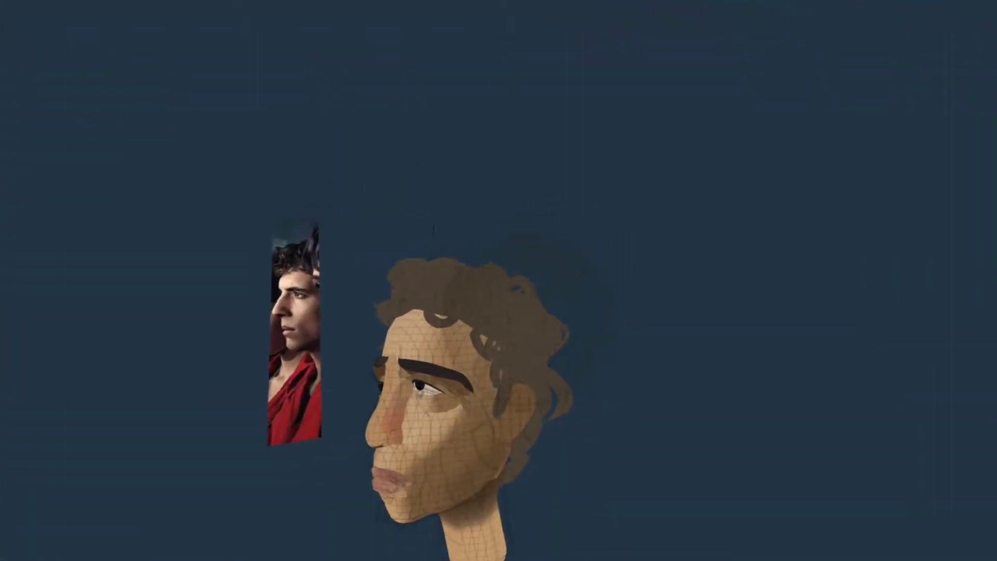
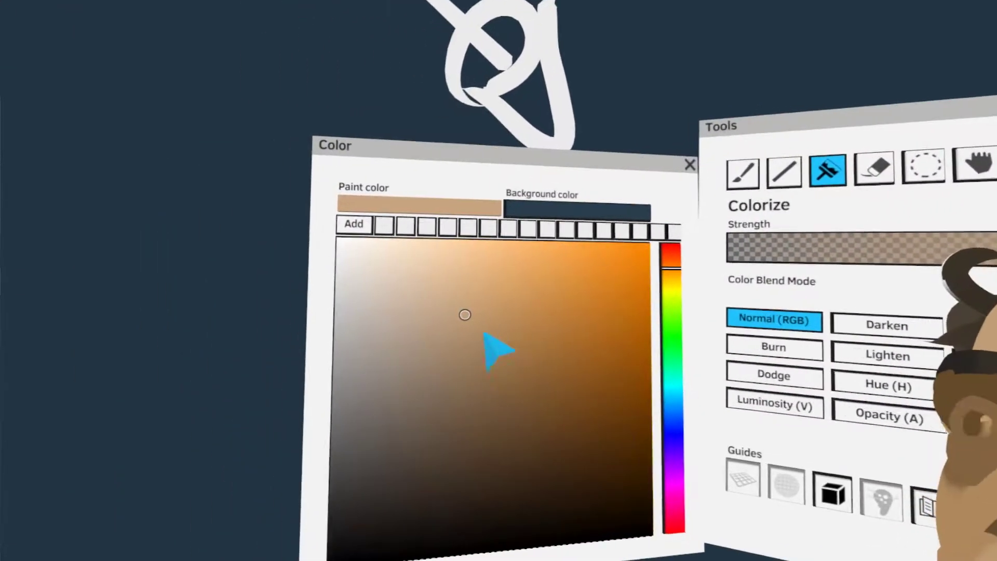
Select individual skin shapes around the nose and shade the nostril and underside with darker brown tones
mouse_move(467, 315)
left_mouse_down()
mouse_move(443, 283)
mouse_move(394, 280)
left_mouse_up()
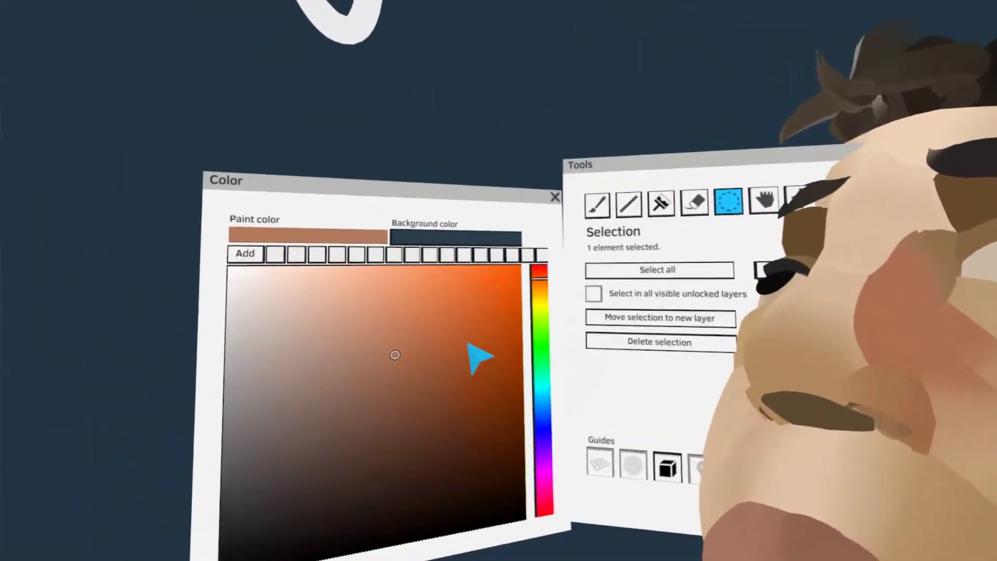
left_click(428, 364)
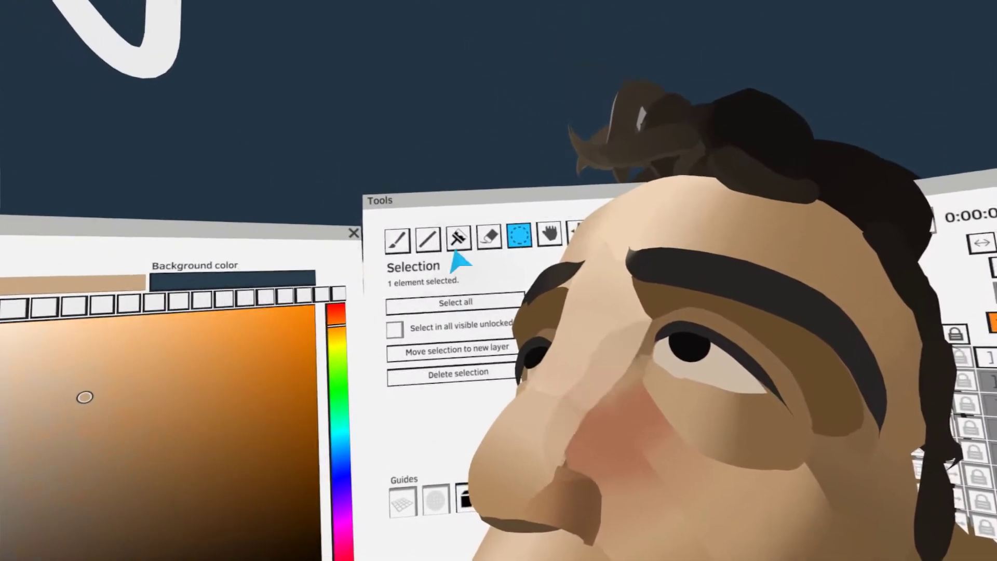
left_click(457, 240)
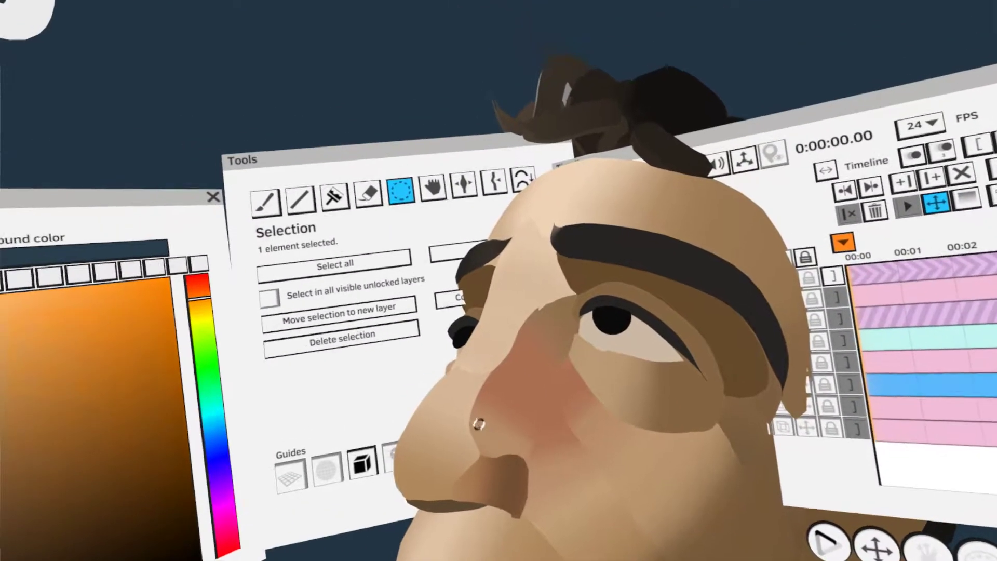
left_click(450, 211)
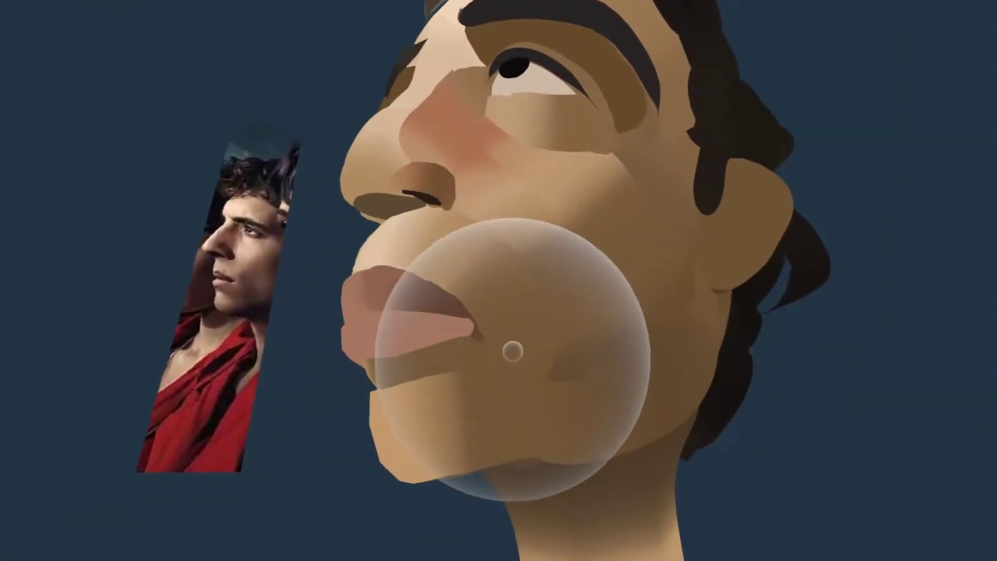
Shade the jaw and lower cheek with darker brown skin tones, blending them toward the neck shadow
left_click_drag(513, 352, 481, 343)
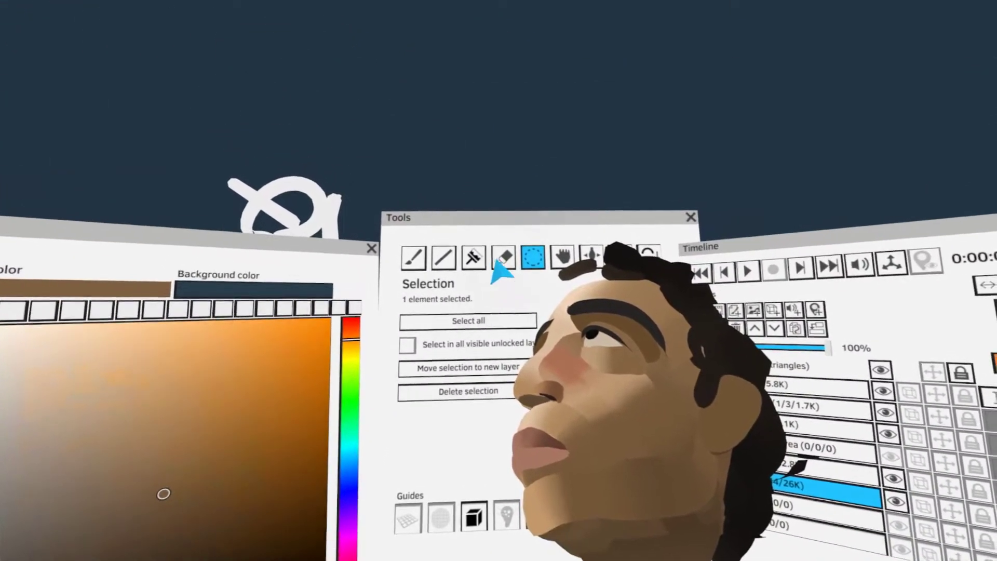
left_click(494, 145)
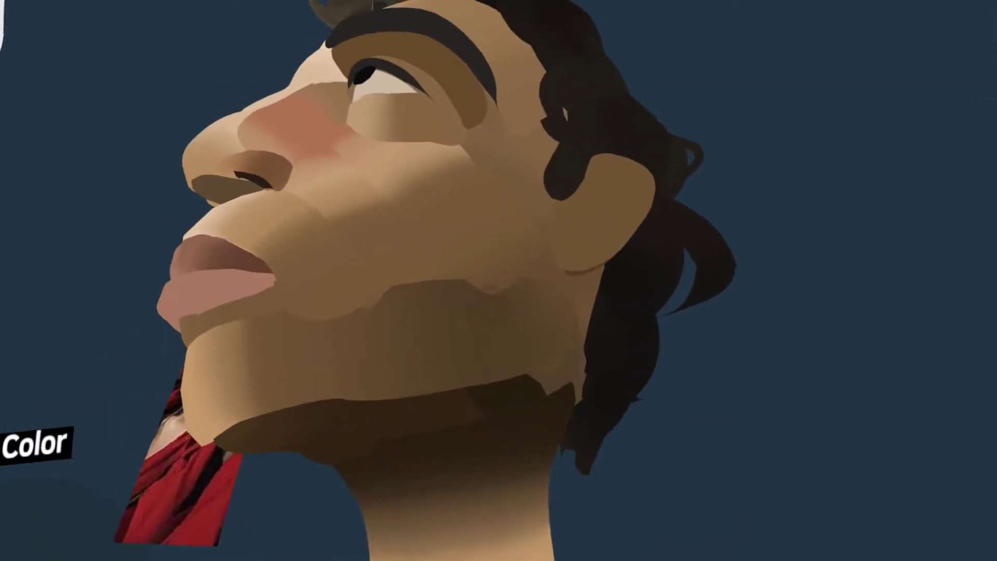
left_click(435, 307)
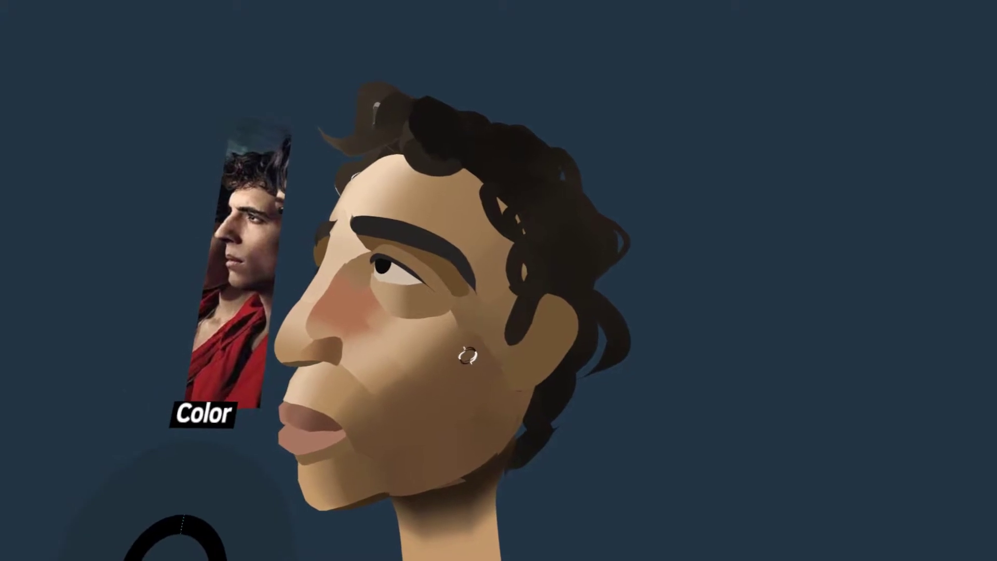
Select the cheek shape in front of the ear, reshape the skin edge along the sideburn with Grab, and switch to Colorize
left_click(468, 356)
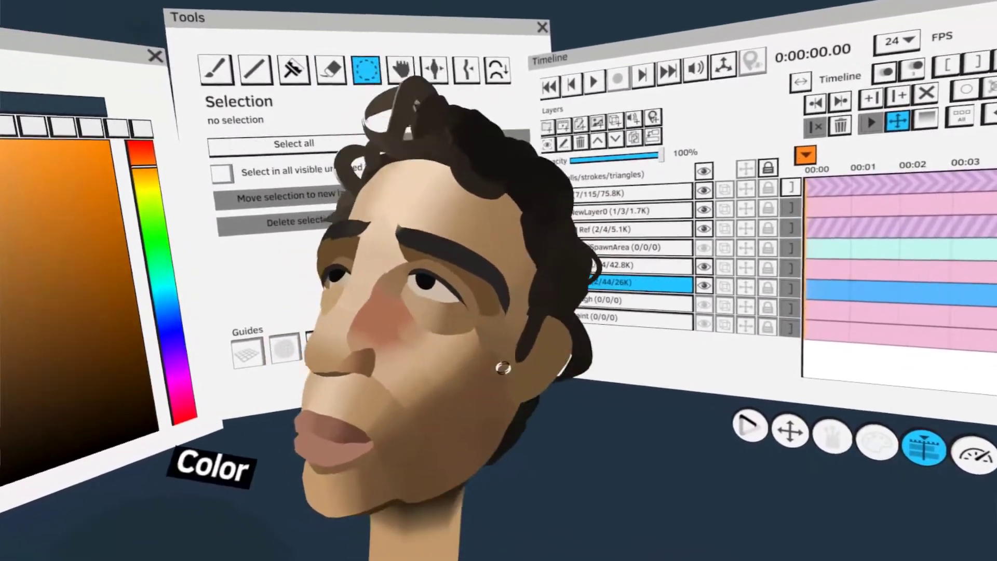
left_click(483, 365)
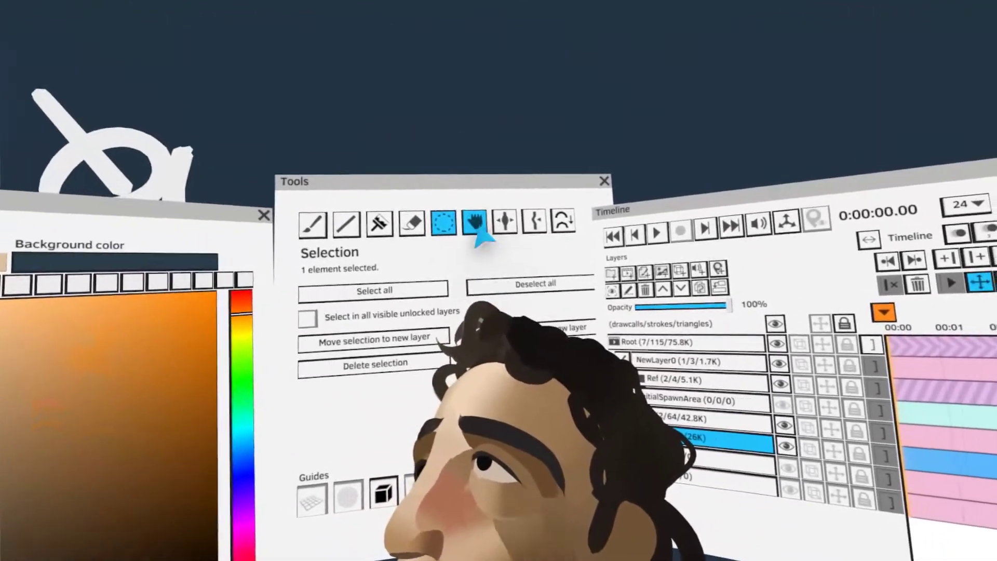
left_click(476, 224)
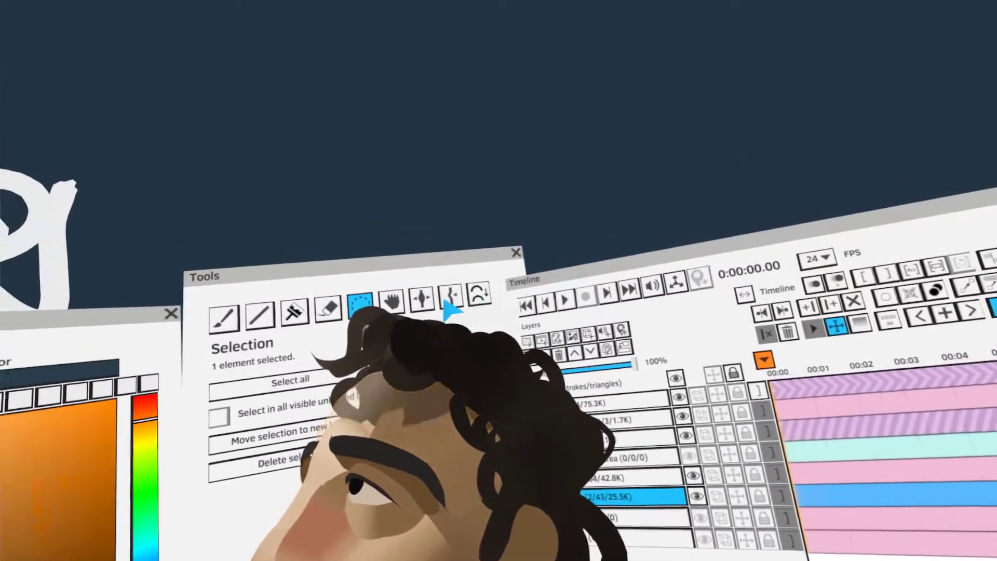
left_click(411, 274)
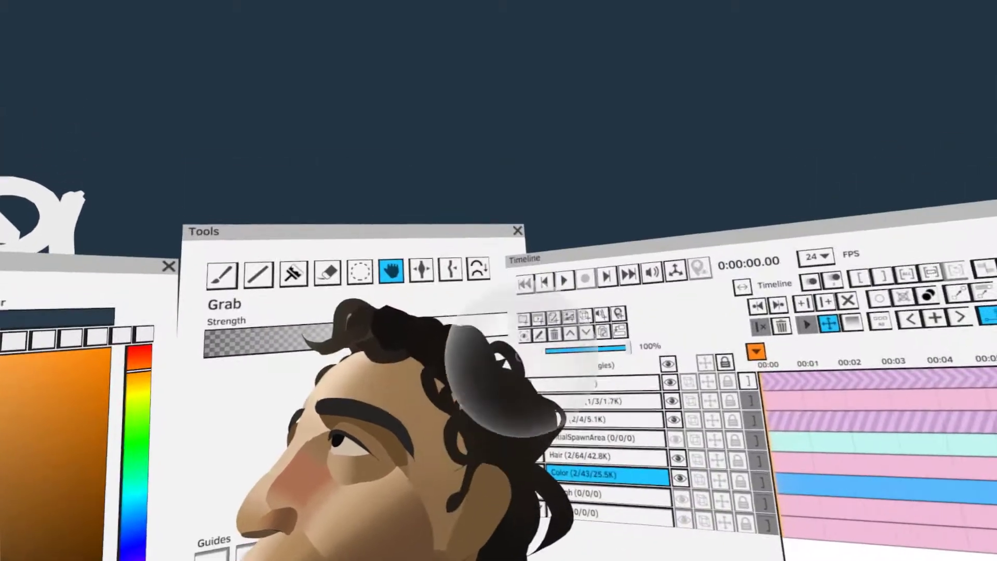
left_click(293, 274)
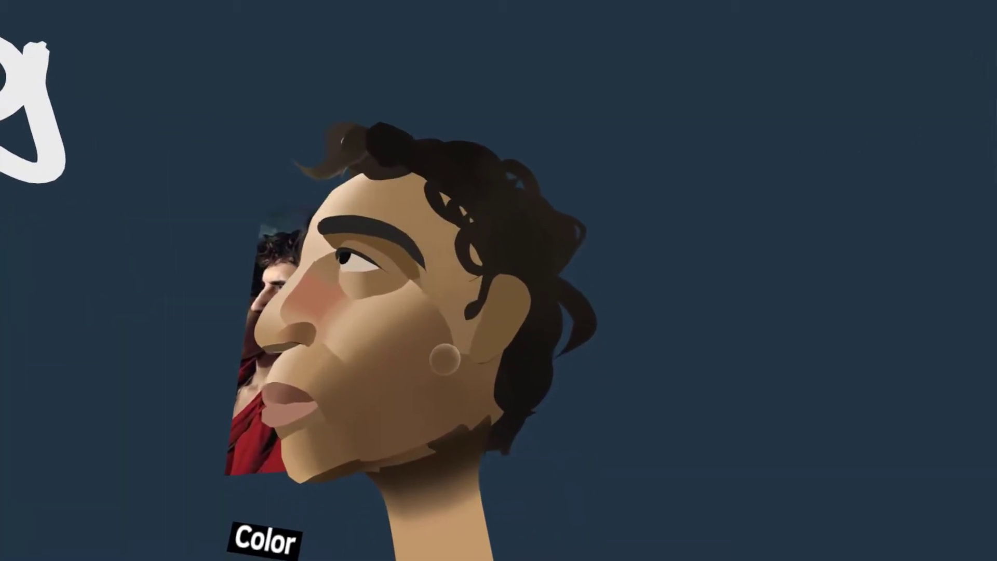
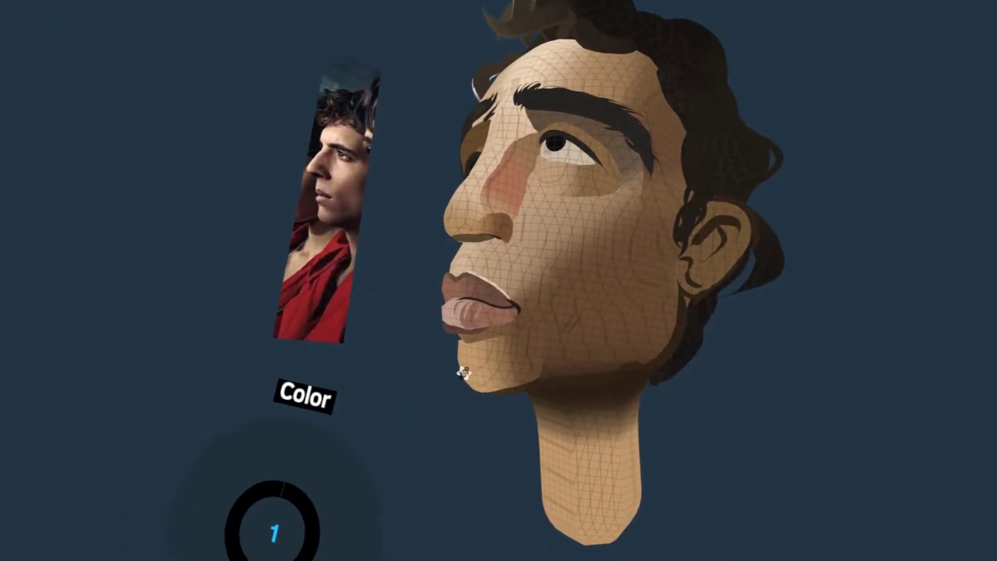
Shade the chin and the skin around the mouth corner with brown using Colorize, checking against the reference photo
key("Tab")
key("Tab")
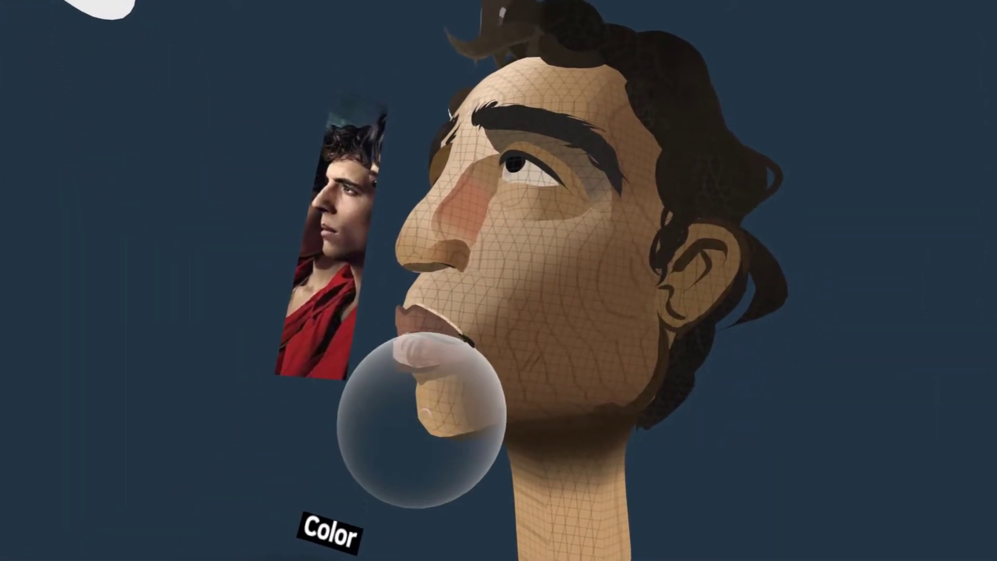
mouse_move(434, 416)
middle_mouse_down()
mouse_move(612, 429)
mouse_move(531, 457)
mouse_move(596, 511)
mouse_move(528, 387)
mouse_move(559, 369)
mouse_move(547, 469)
mouse_move(491, 129)
middle_mouse_up()
mouse_move(582, 430)
middle_mouse_down()
mouse_move(727, 462)
mouse_move(846, 511)
mouse_move(623, 493)
mouse_move(573, 410)
middle_mouse_up()
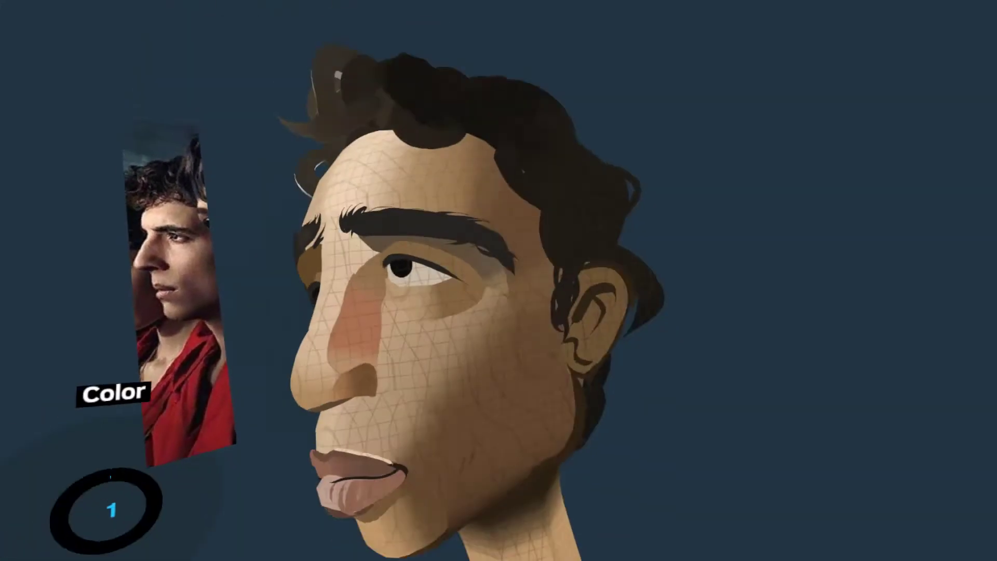
mouse_move(563, 462)
middle_mouse_down()
mouse_move(510, 309)
mouse_move(508, 390)
mouse_move(521, 387)
mouse_move(438, 321)
mouse_move(449, 372)
mouse_move(457, 363)
middle_mouse_up()
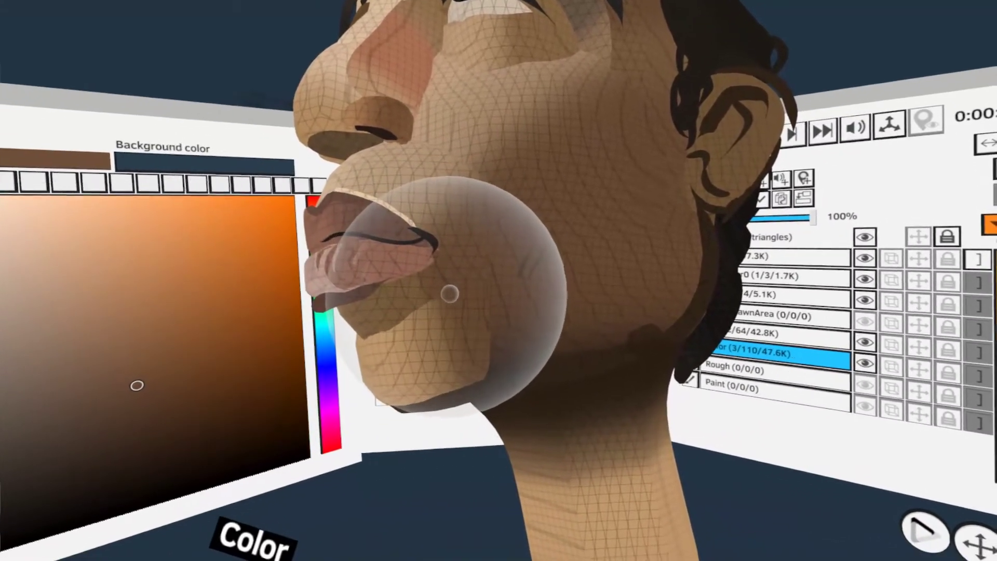
mouse_move(474, 291)
middle_mouse_down()
mouse_move(574, 472)
mouse_move(525, 462)
middle_mouse_up()
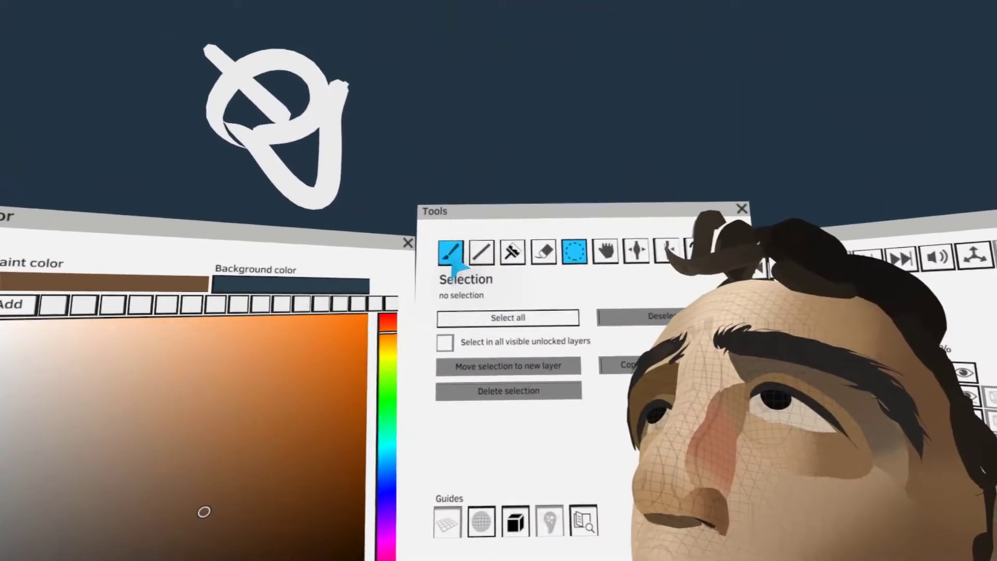
Paint a brown skin shape below the mouth corner with the Paint tool on the Color layer
left_click(453, 257)
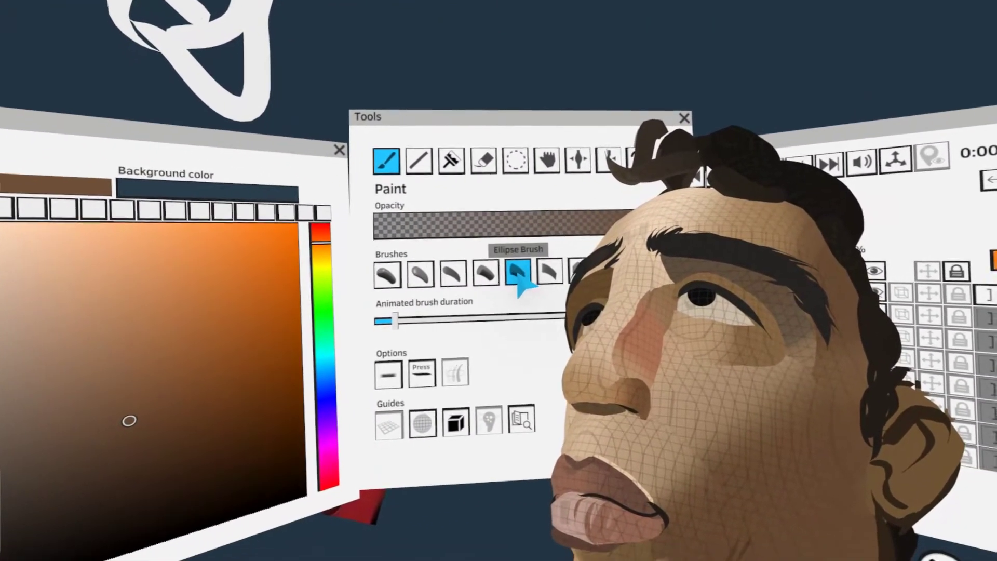
left_click(434, 304)
key("Tab")
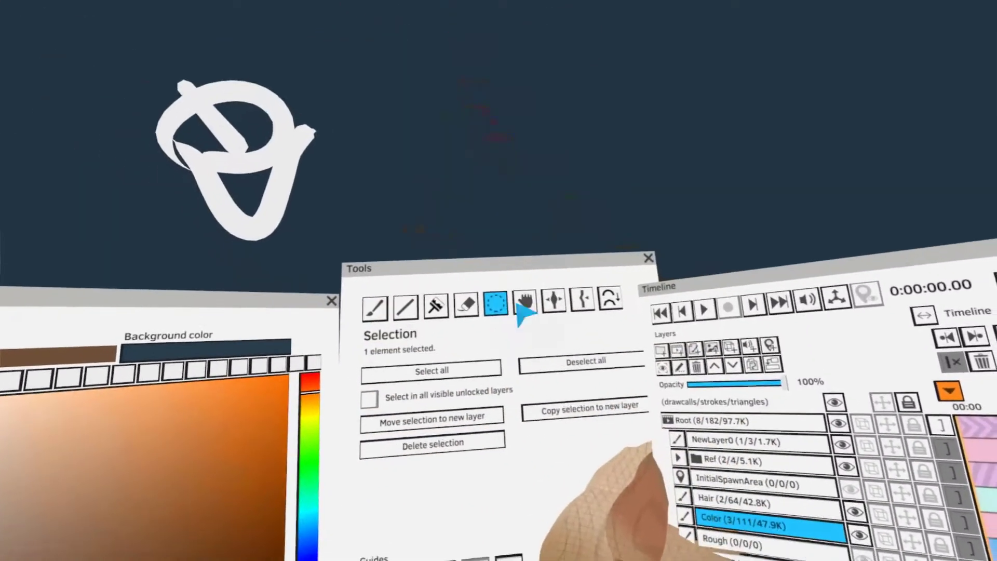
left_click(522, 303)
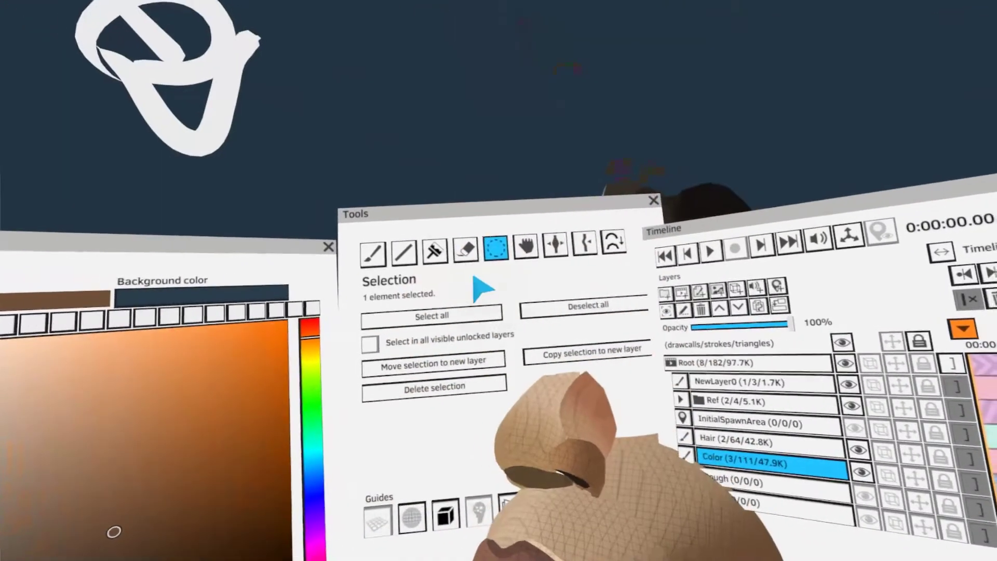
left_click(436, 225)
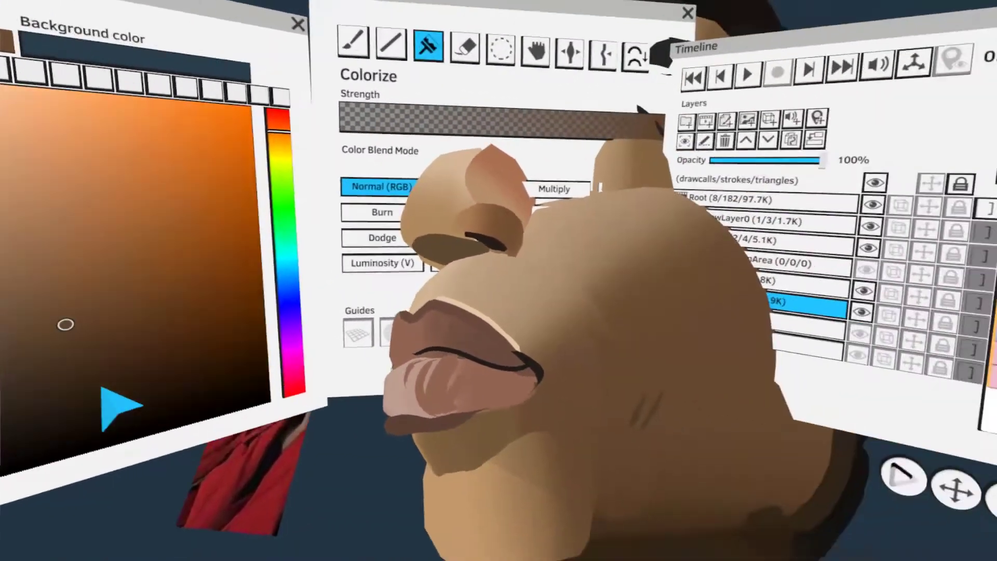
Select the skin shape below the mouth and blend its brown tones into the chin and lower cheek with Colorize
left_click(478, 363)
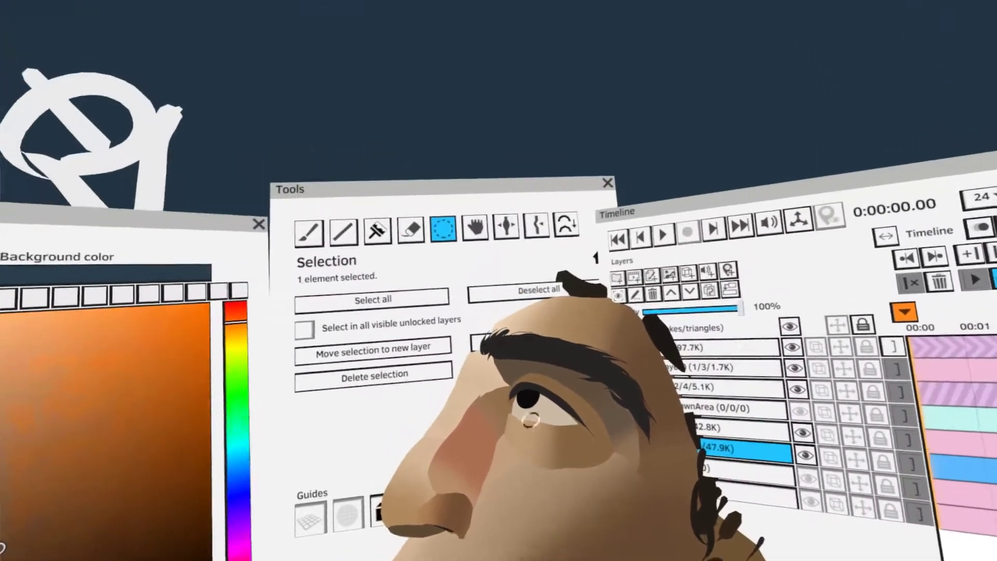
left_click(455, 189)
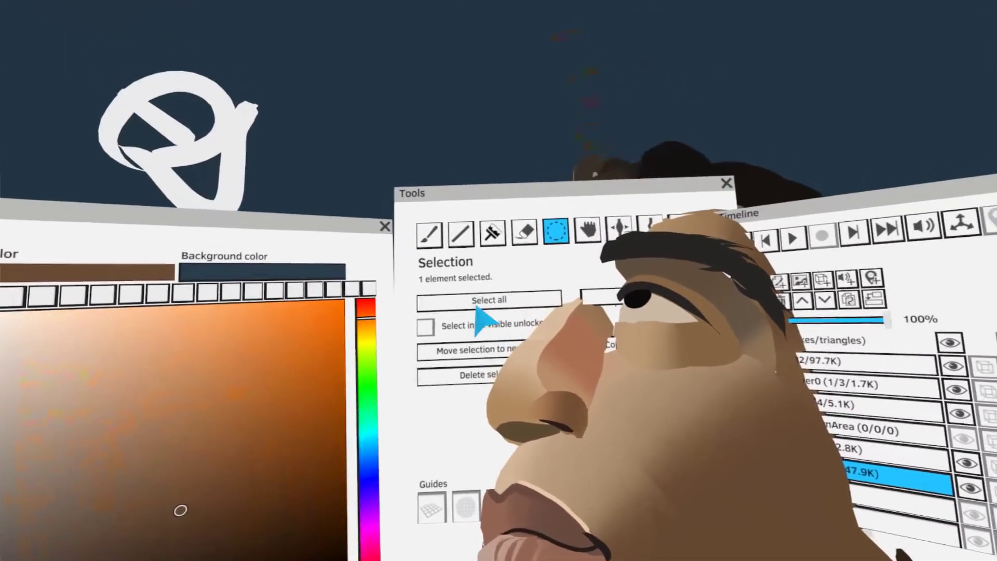
left_click(502, 197)
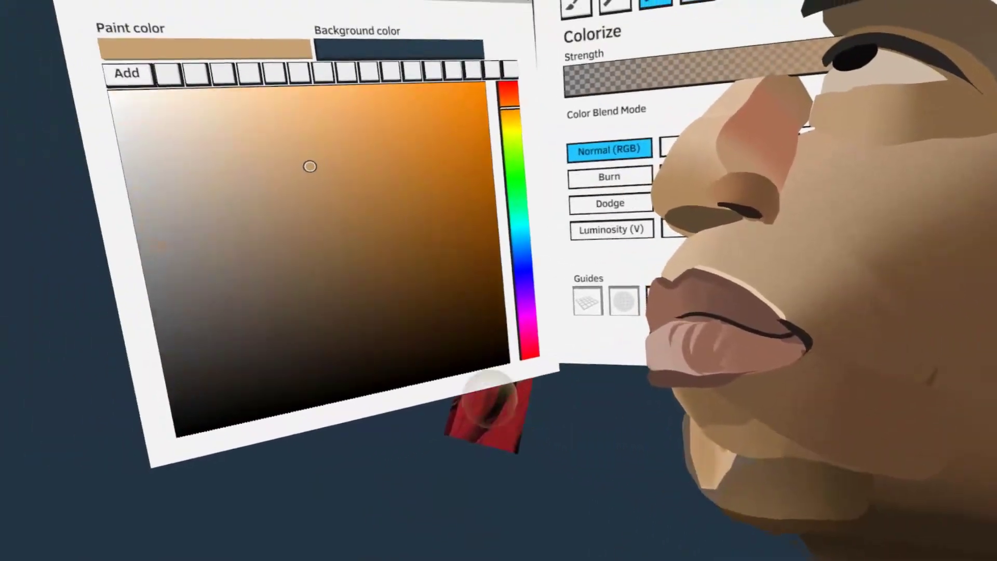
left_click_drag(440, 242, 338, 235)
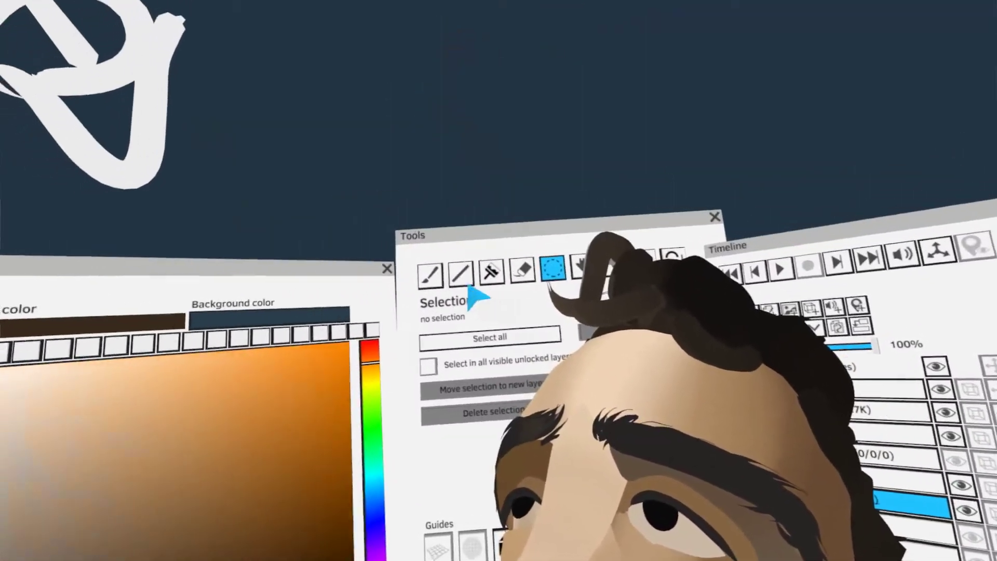
Colorize the bridge and front of the nose with a light beige skin tone in Normal (RGB) mode
left_click(433, 270)
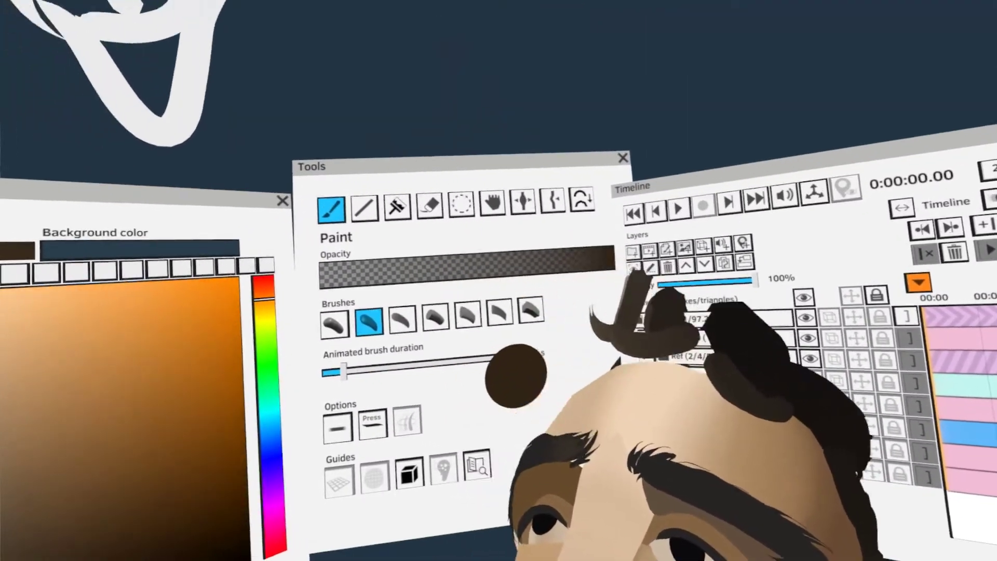
left_click(499, 312)
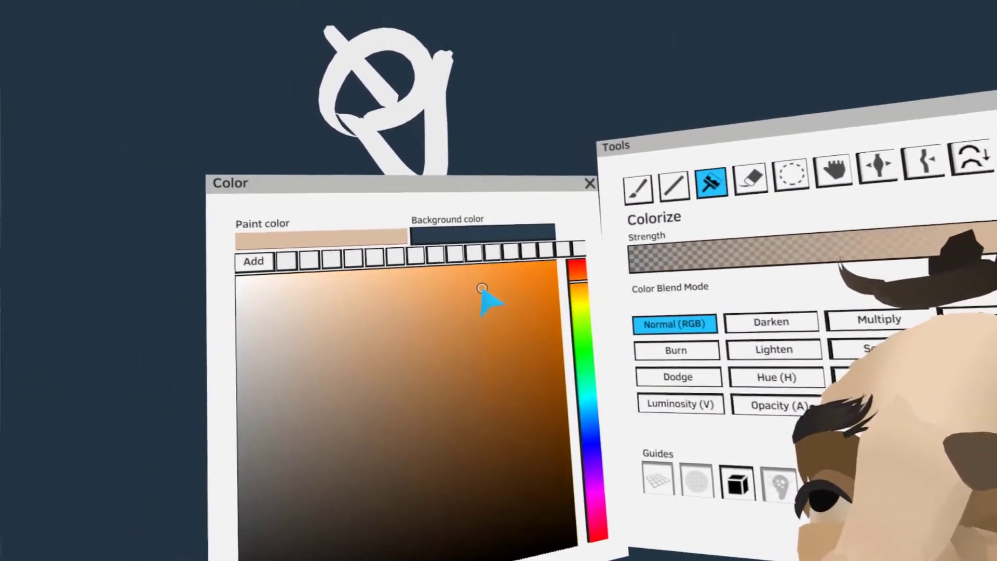
left_click(481, 289)
left_click_drag(403, 361, 456, 256)
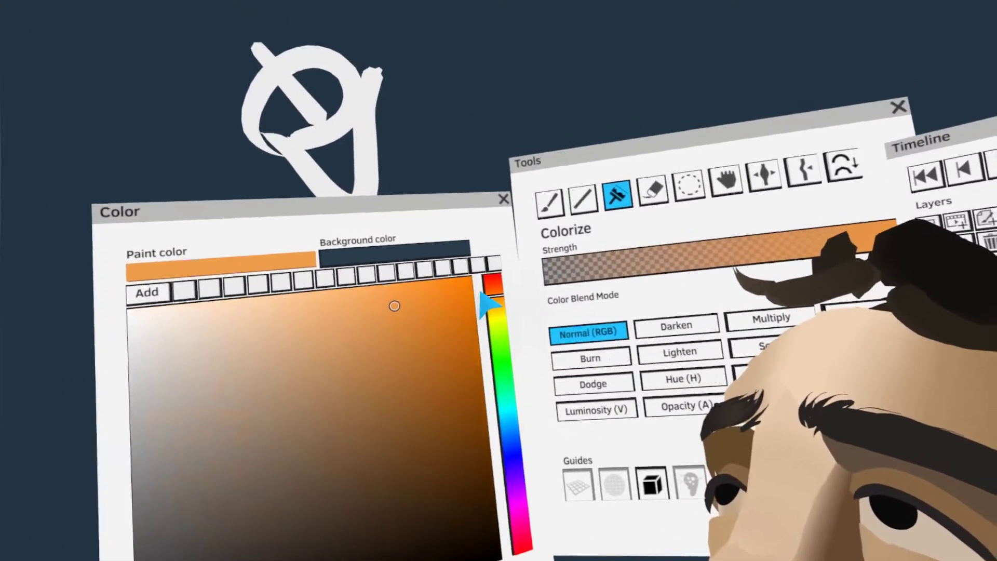
Refine the side plane of the nose and soften the cheek shading with tan and brown Colorize tones
left_click(490, 288)
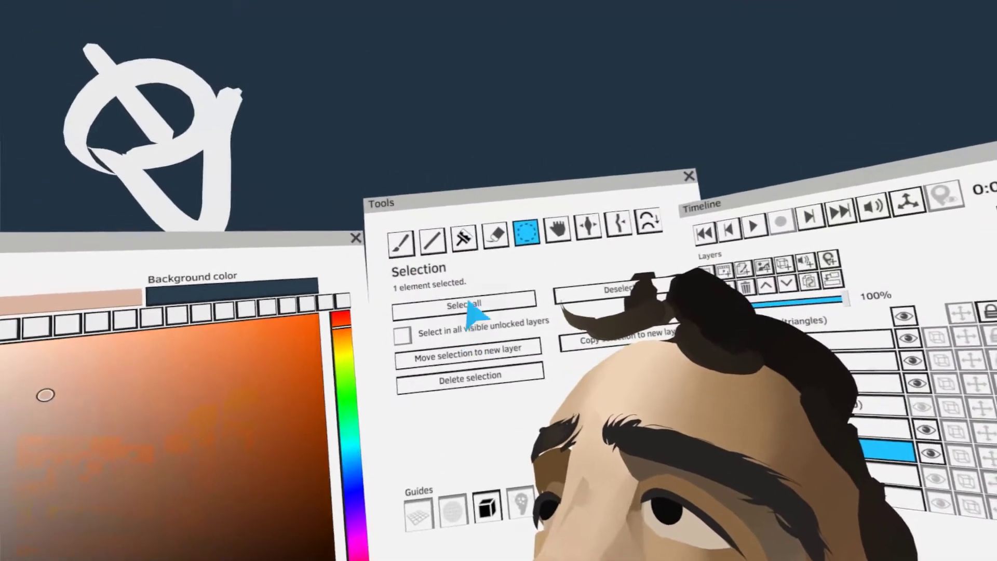
left_click(501, 240)
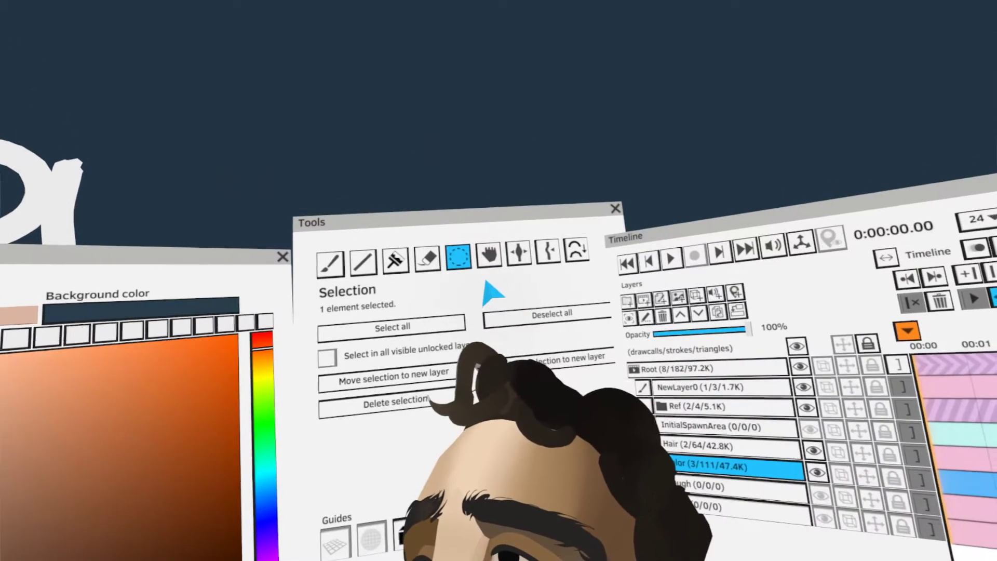
left_click(490, 253)
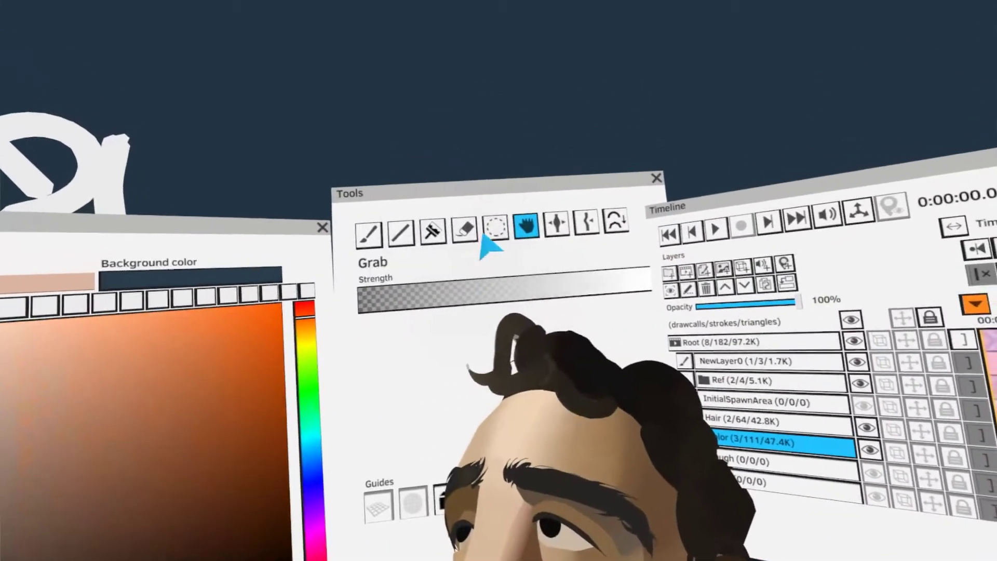
left_click(387, 124)
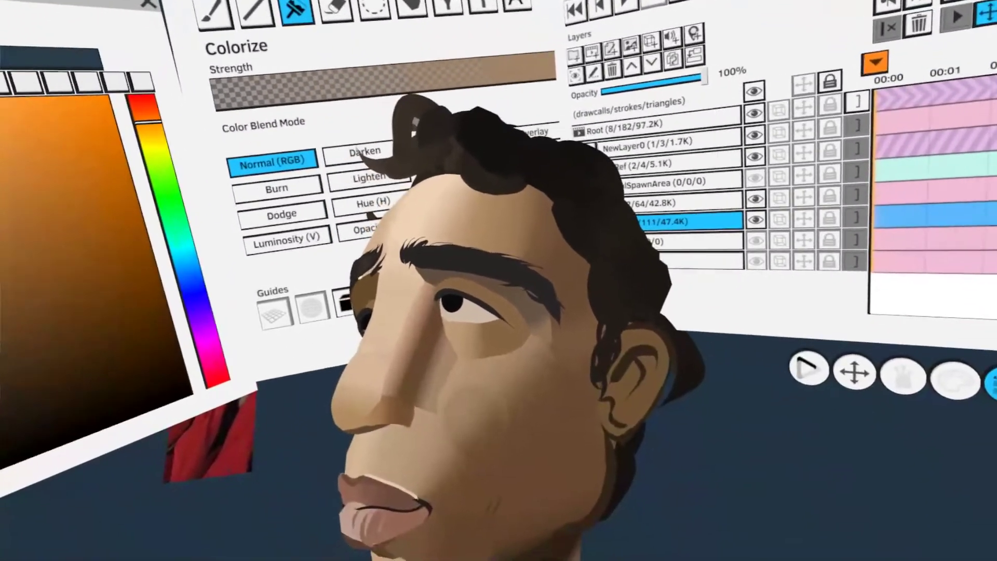
left_click_drag(457, 358, 444, 457)
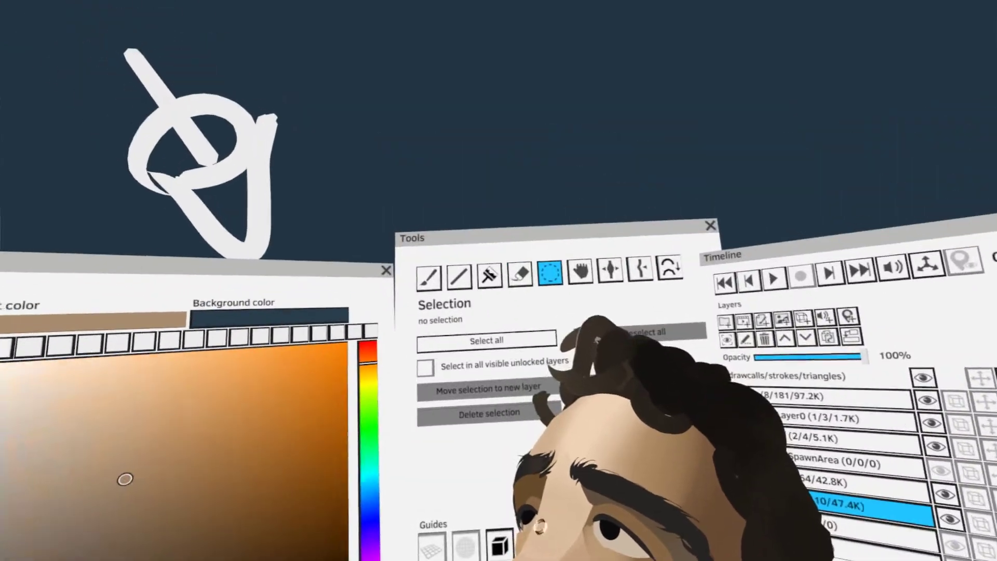
left_click(448, 266)
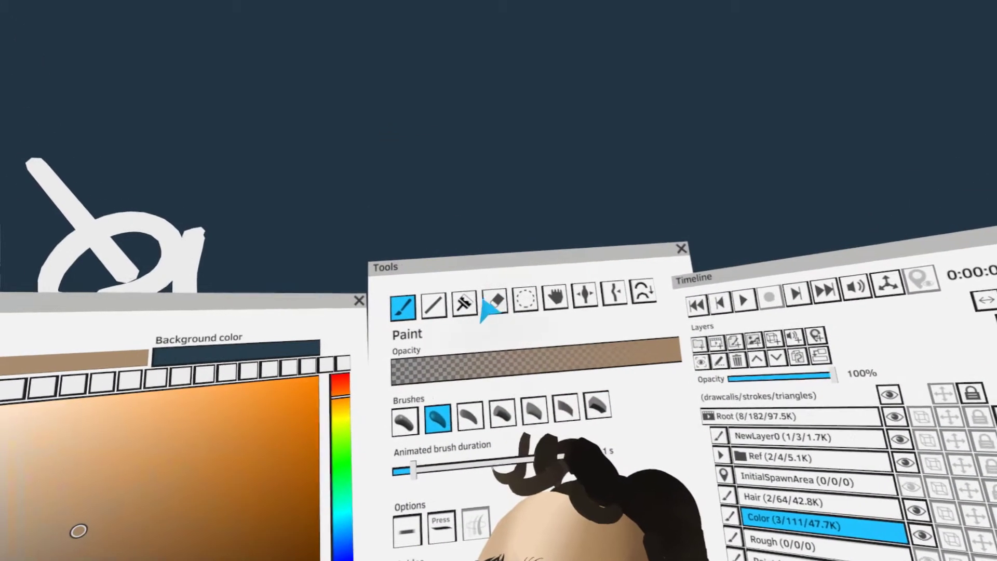
left_click(454, 359)
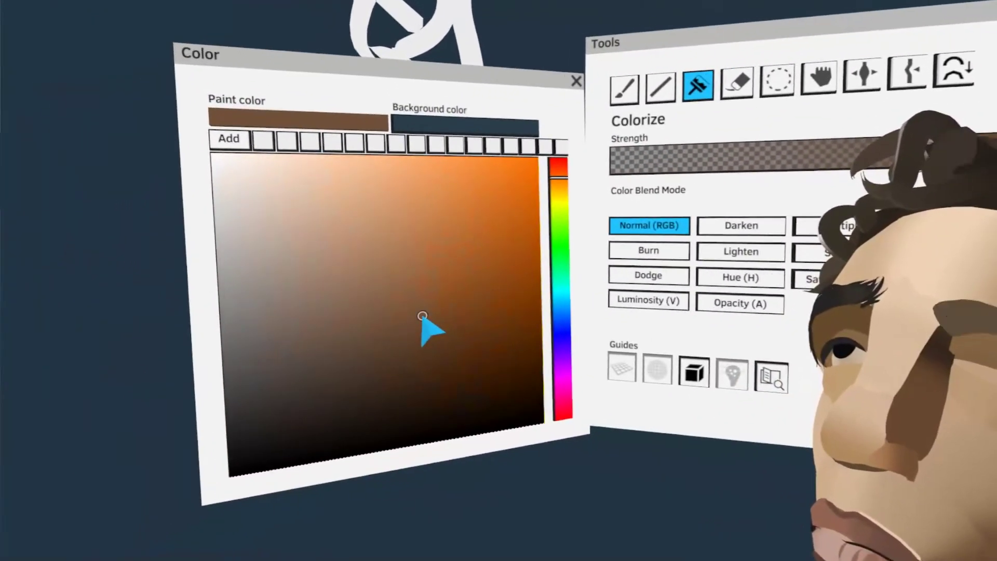
Undo the last color stroke and select the nose's side plane to darken it with brown toward the inner eye corner
key("ctrl+z")
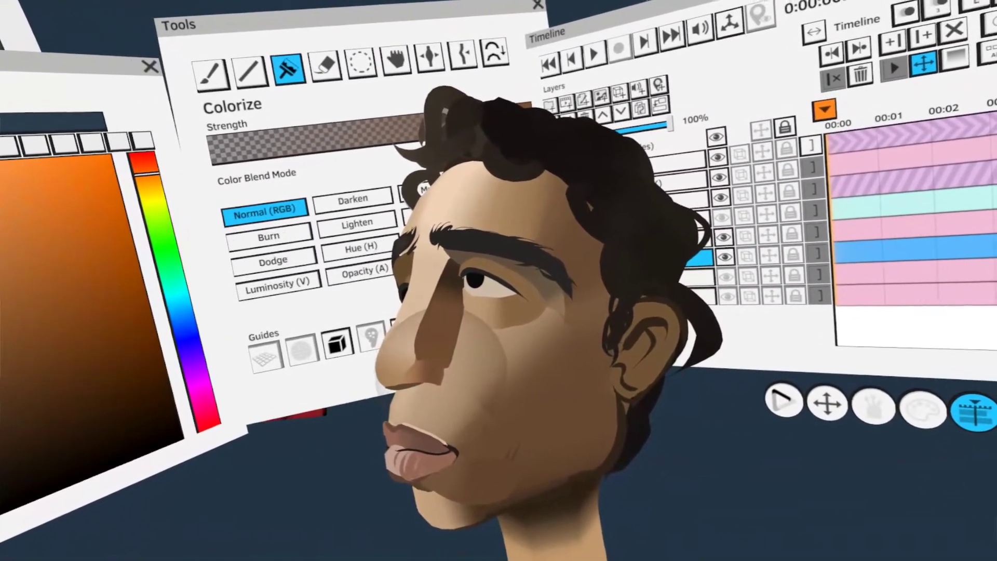
left_click(360, 59)
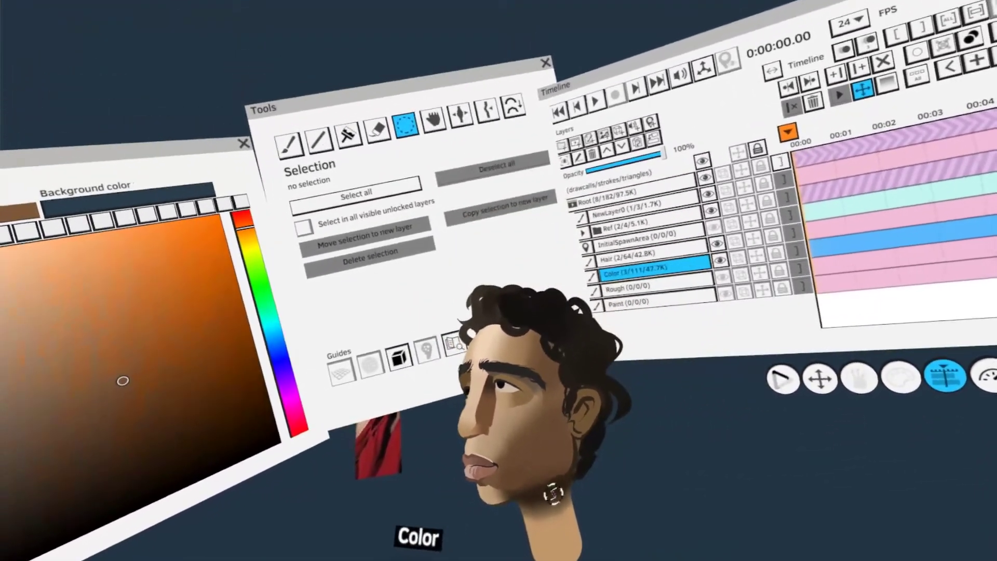
key("Tab")
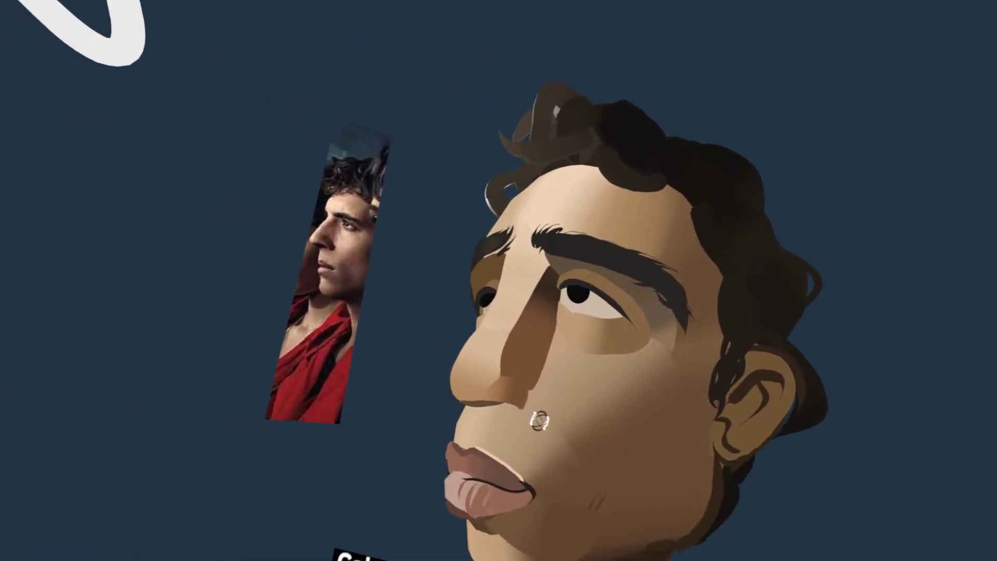
key("Tab")
left_click(301, 298)
left_click(509, 15)
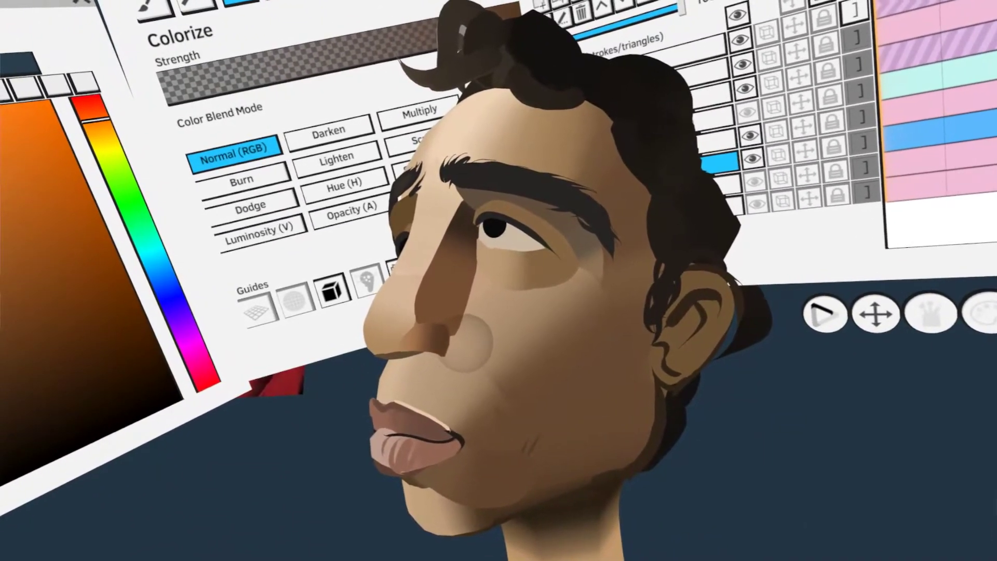
key("s")
key("Tab")
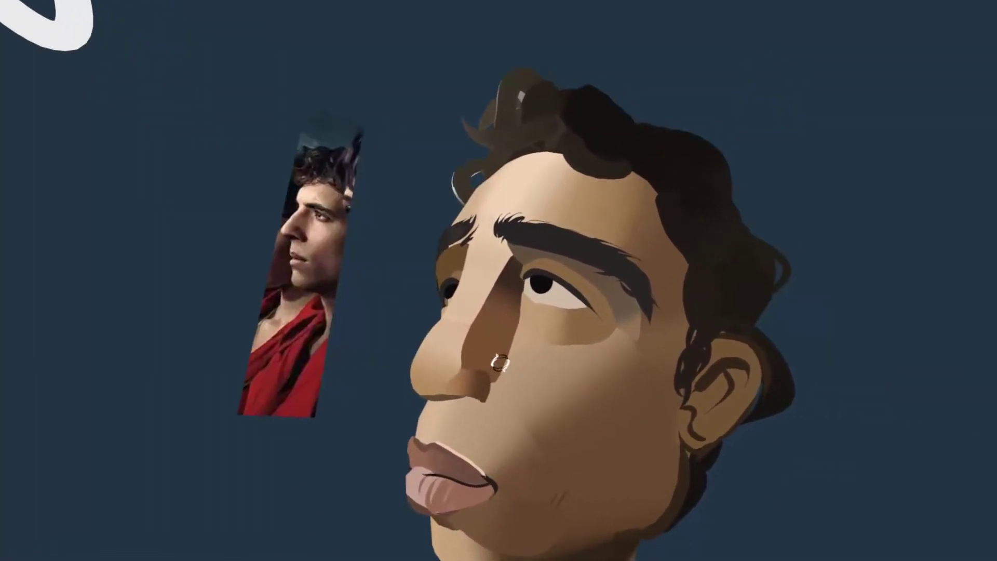
Shift the paint color to a reddish brown and tint the lower side plane of the nose with Colorize
key("Tab")
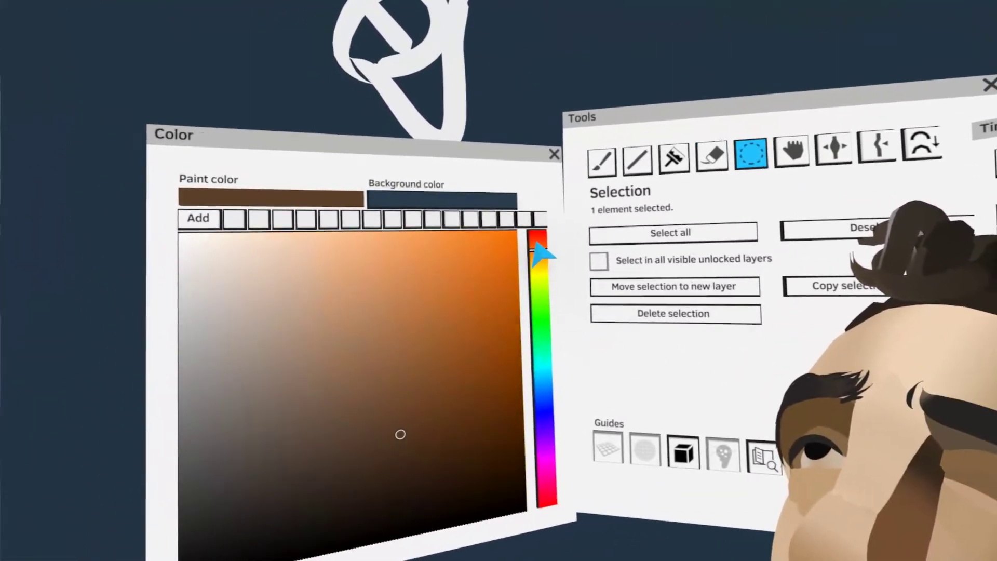
left_click(544, 224)
left_click(405, 365)
key("Tab")
key("ctrl+z")
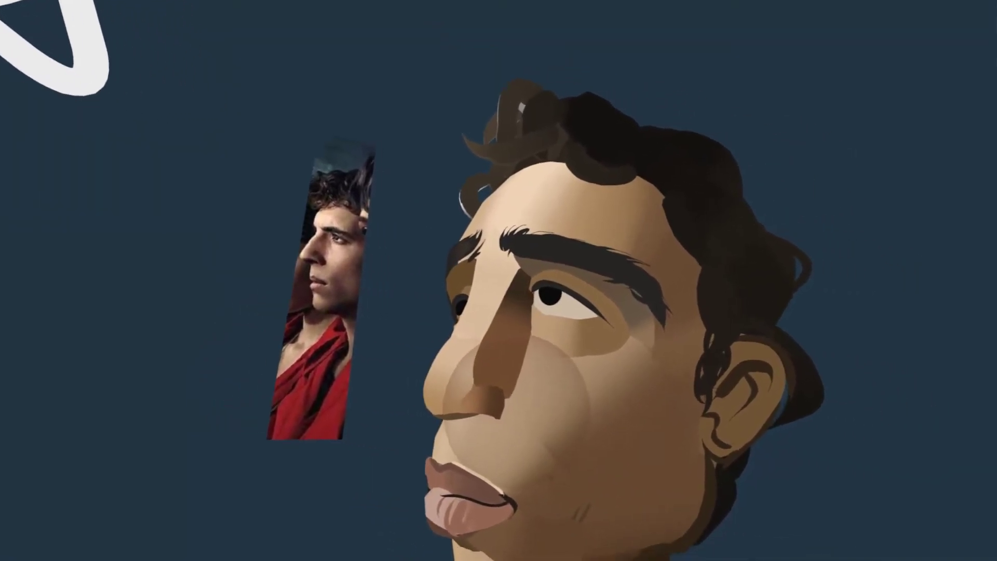
key("Tab")
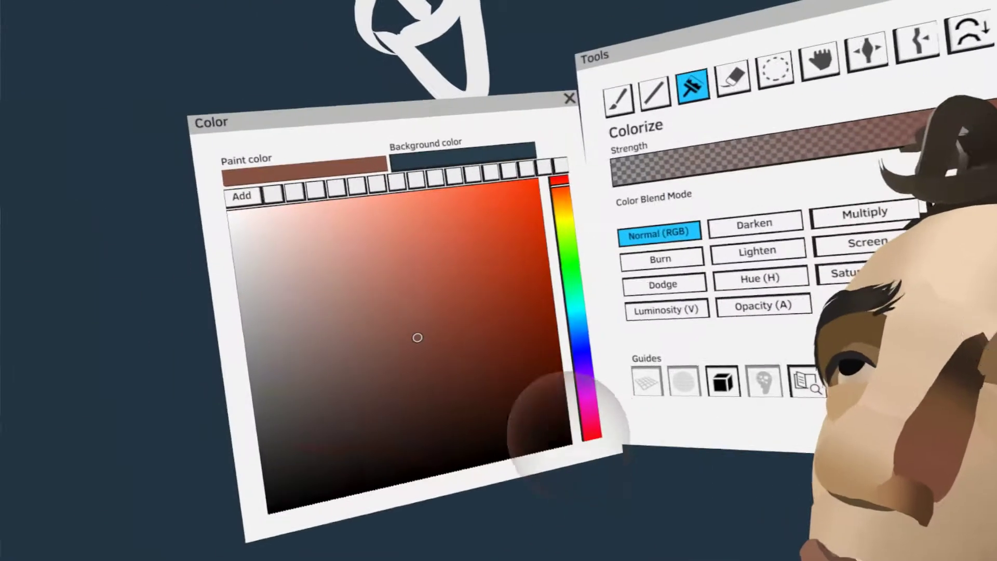
key("Tab")
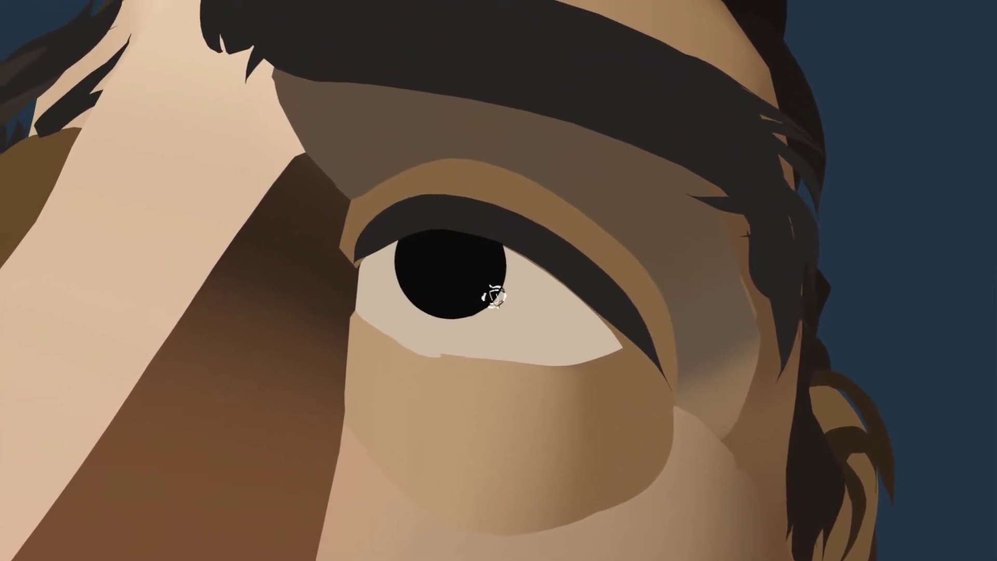
Add a round, very light pink highlight to the pupil of the near eye
left_click_drag(489, 296, 491, 325)
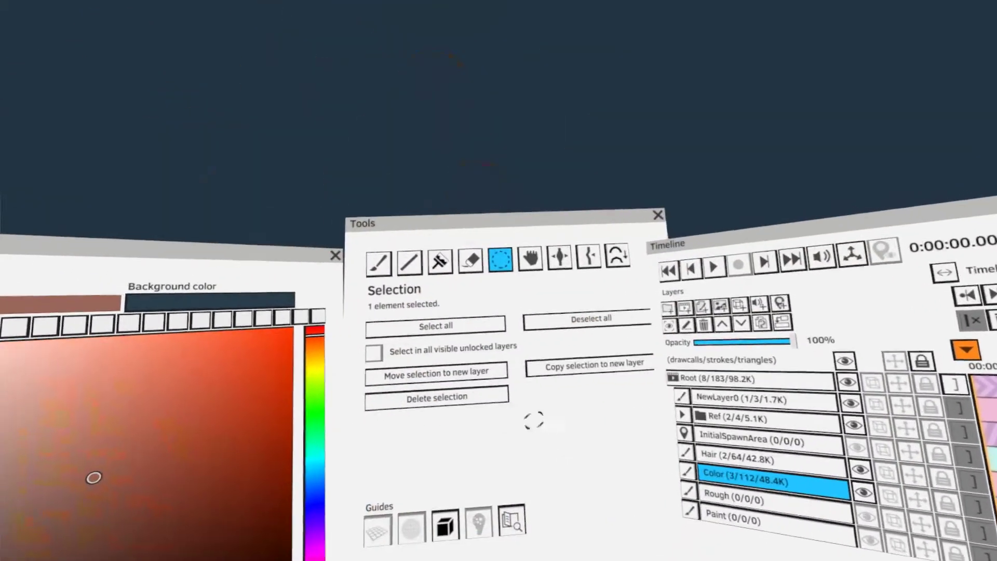
left_click(467, 231)
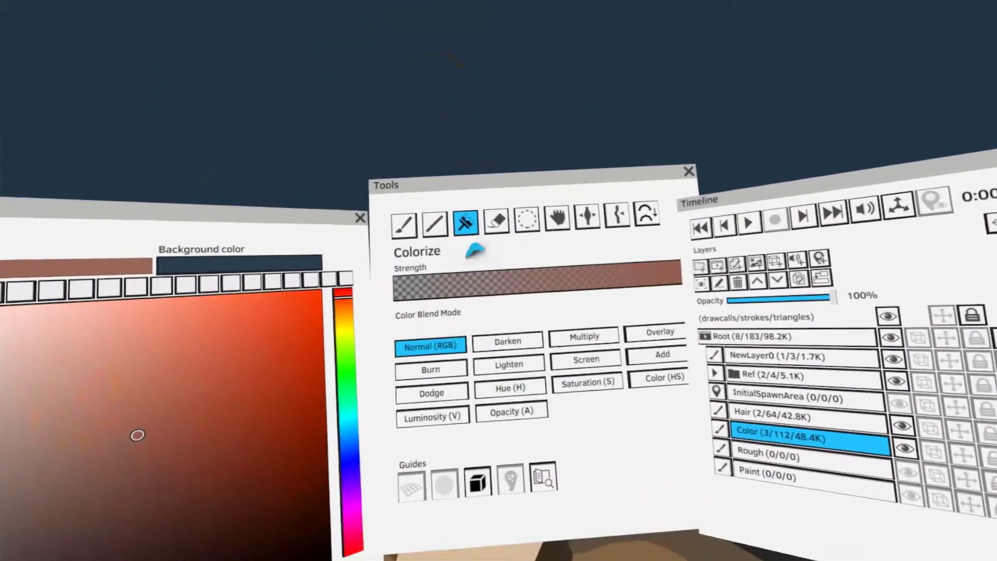
left_click(364, 277)
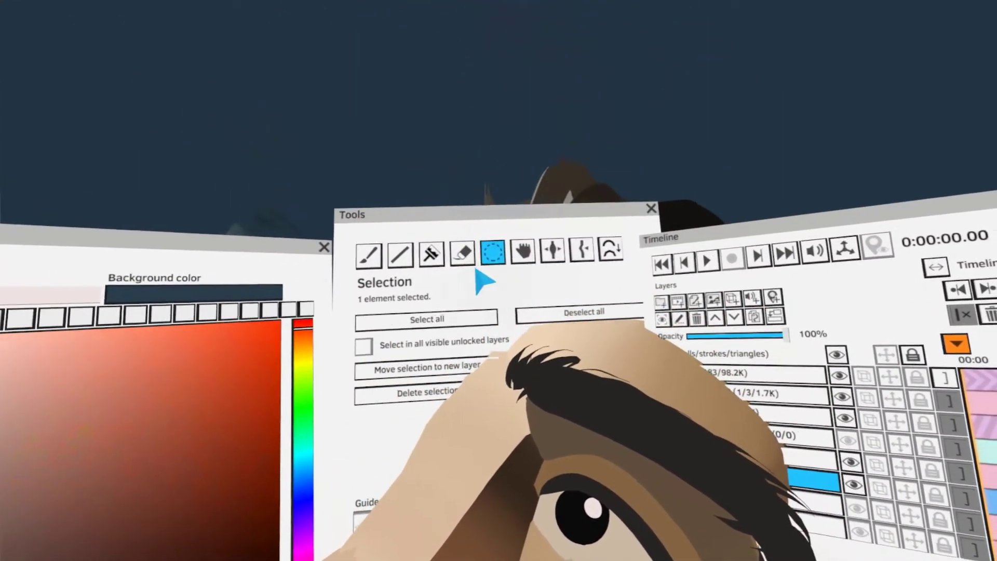
left_click(460, 216)
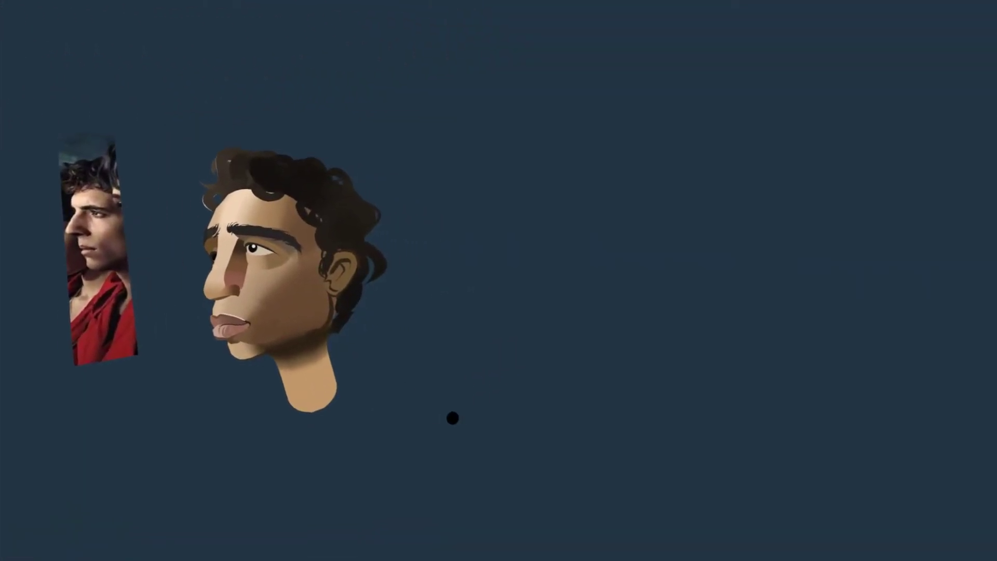
Sketch a thick black circle beside the head and cross it with thin curved horizontal and vertical contour lines
left_click_drag(460, 417, 558, 308)
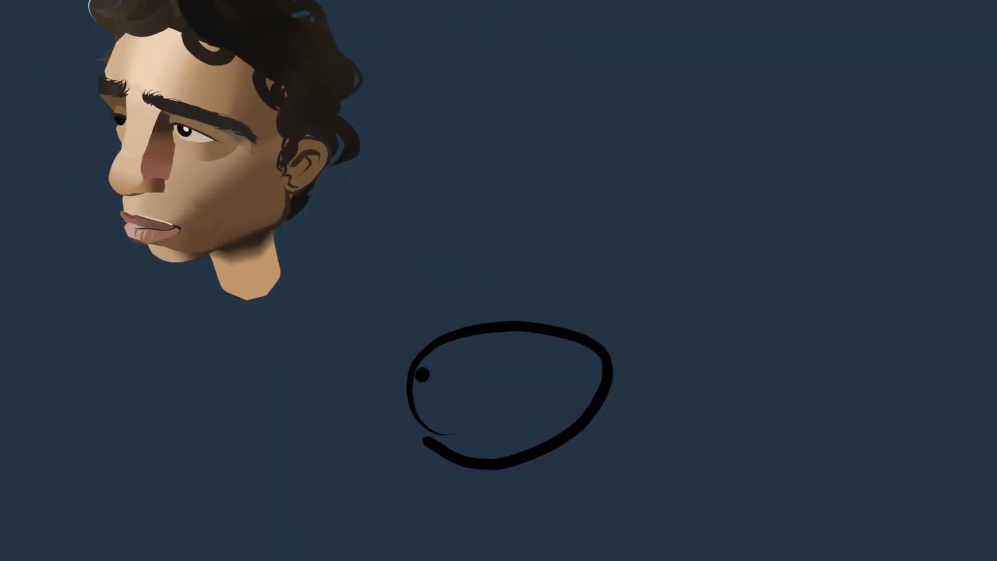
mouse_move(422, 400)
left_mouse_down()
mouse_move(456, 313)
mouse_move(536, 408)
left_mouse_up()
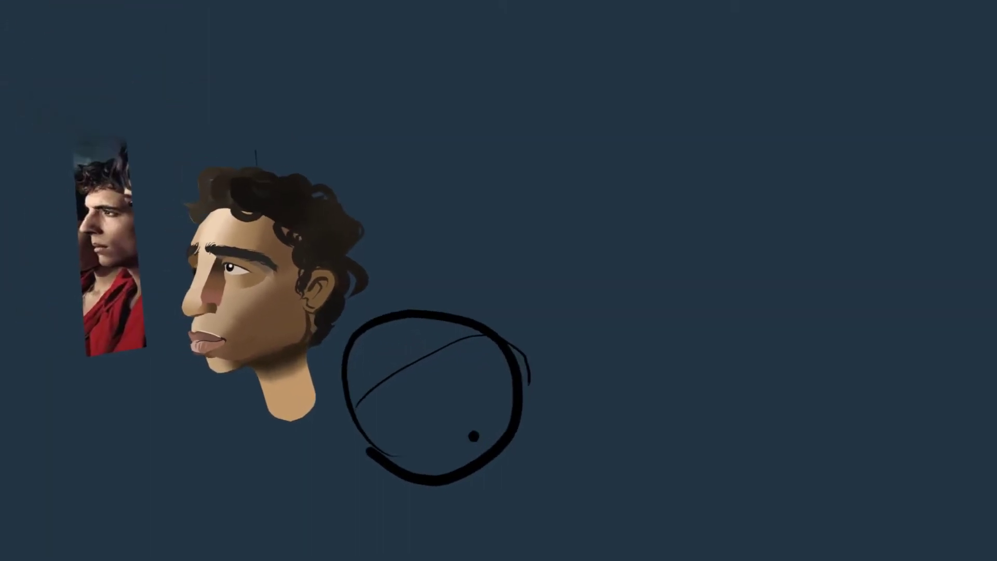
mouse_move(461, 369)
left_mouse_down()
mouse_move(454, 307)
mouse_move(506, 364)
mouse_move(469, 438)
left_mouse_up()
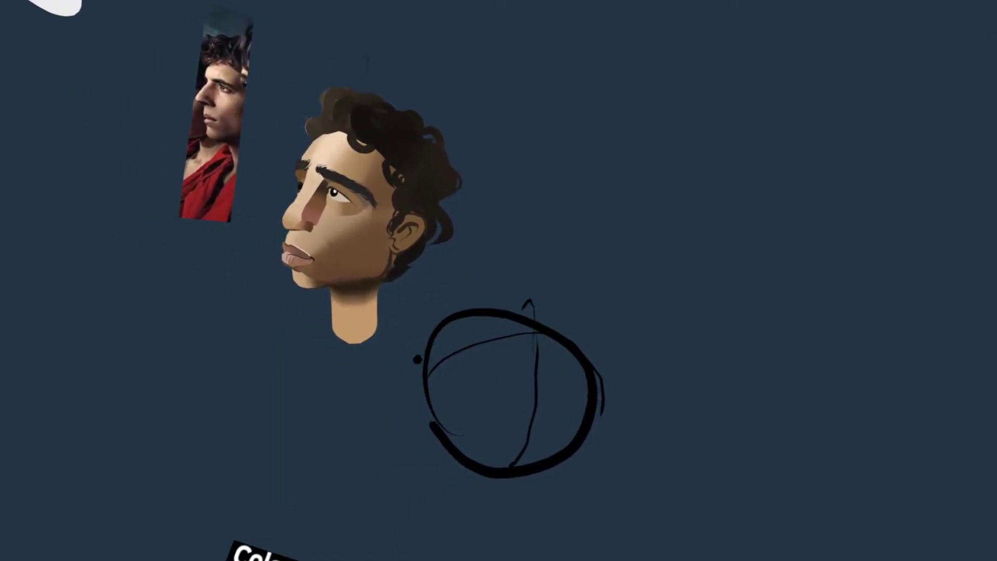
Undo a stray stroke and extend the circle sketch with thin black radiating lines and a large outer arc
mouse_move(285, 412)
left_mouse_down()
mouse_move(307, 289)
mouse_move(677, 165)
left_mouse_up()
key("ctrl+z")
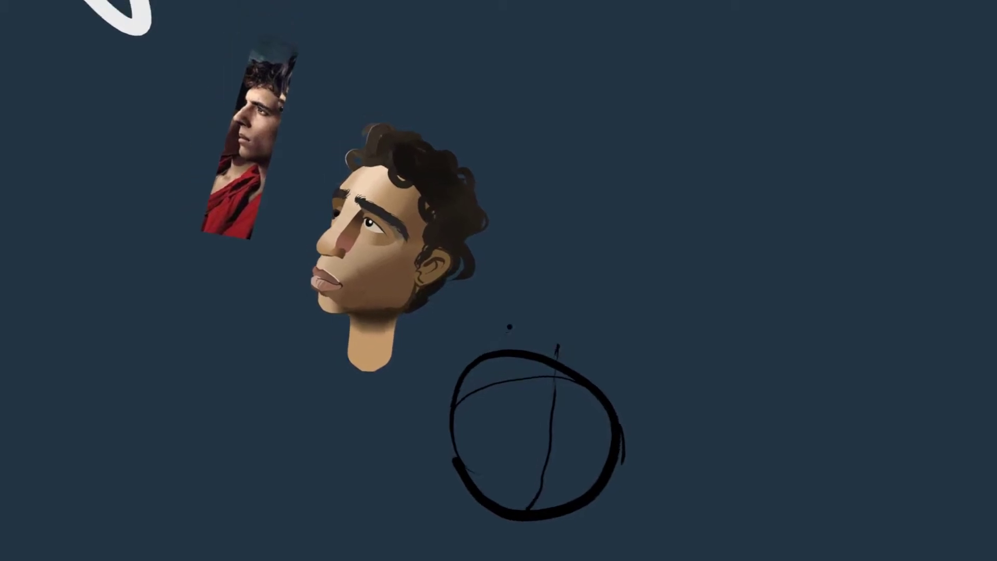
left_click_drag(439, 322, 583, 122)
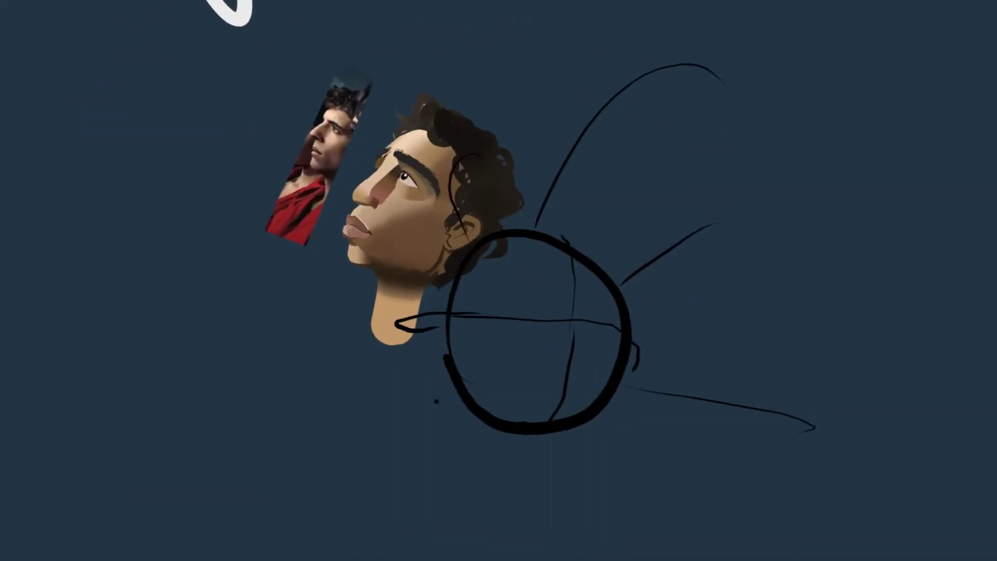
mouse_move(440, 358)
left_mouse_down()
mouse_move(419, 232)
mouse_move(616, 187)
mouse_move(737, 431)
left_mouse_up()
mouse_move(343, 333)
left_mouse_down()
mouse_move(571, 518)
mouse_move(740, 434)
left_mouse_up()
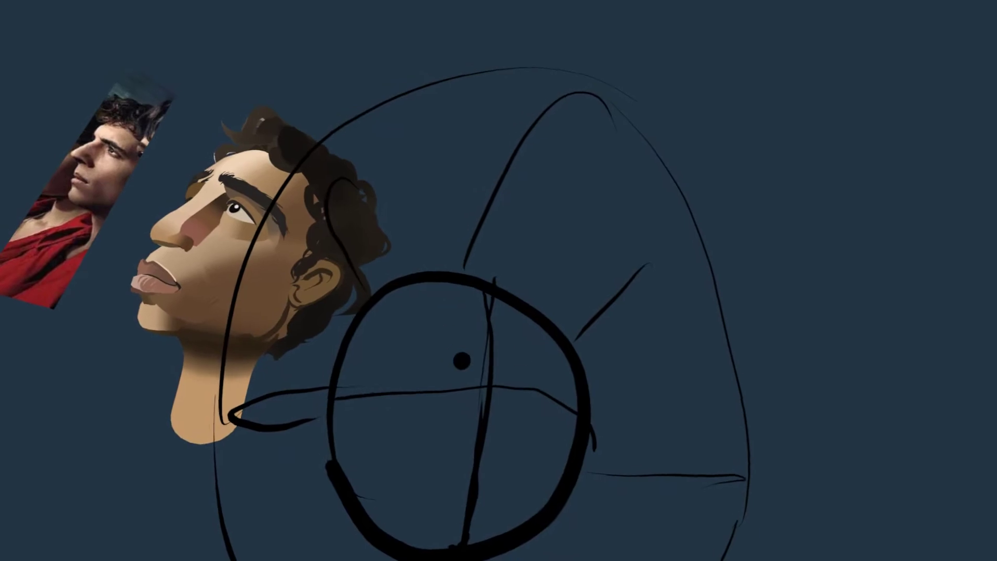
Paint a solid black ball at the centre of the circle sketch and a very light pink blob beside it
mouse_move(492, 307)
left_mouse_down()
mouse_move(467, 320)
mouse_move(493, 299)
mouse_move(475, 327)
mouse_move(512, 335)
mouse_move(475, 338)
left_mouse_up()
key("Tab")
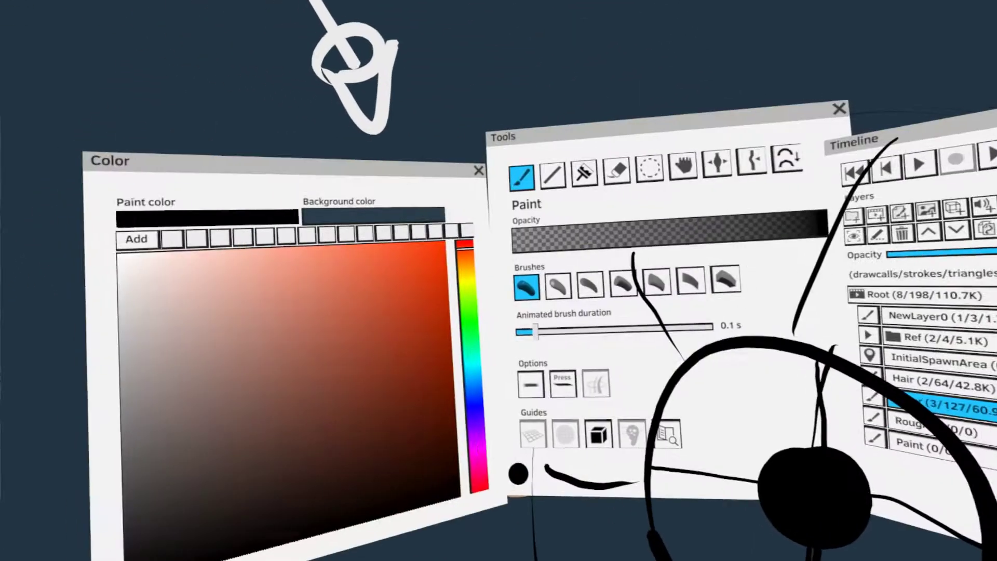
left_click(370, 284)
key("Tab")
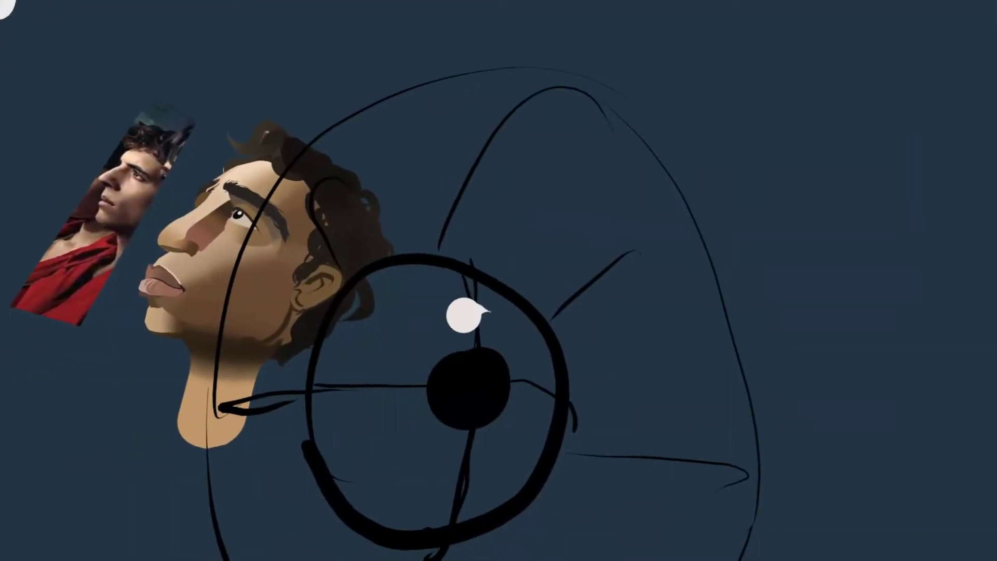
left_click_drag(481, 334, 491, 338)
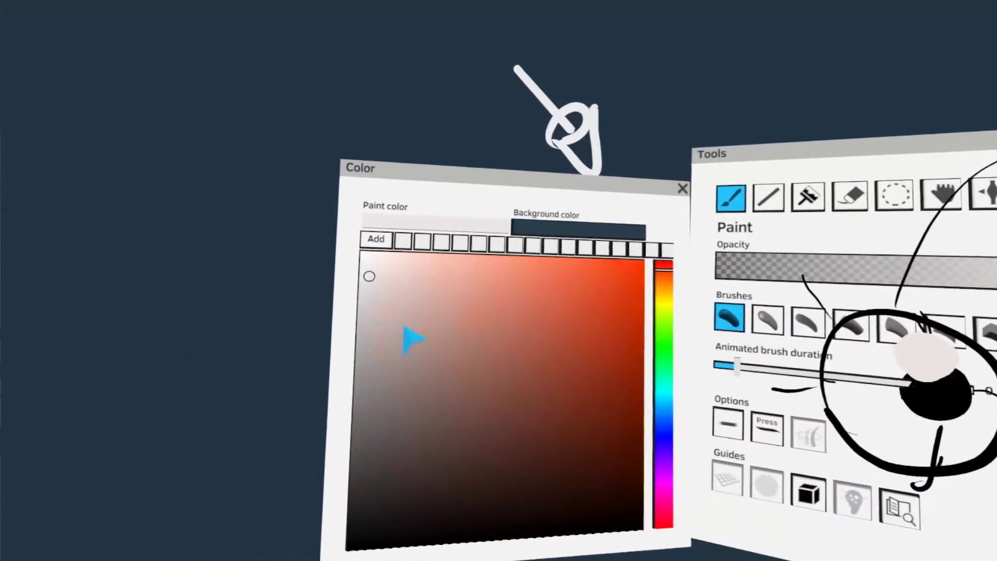
Paint a large greyish-pink disc beside the circle sketch and select it
left_click(400, 364)
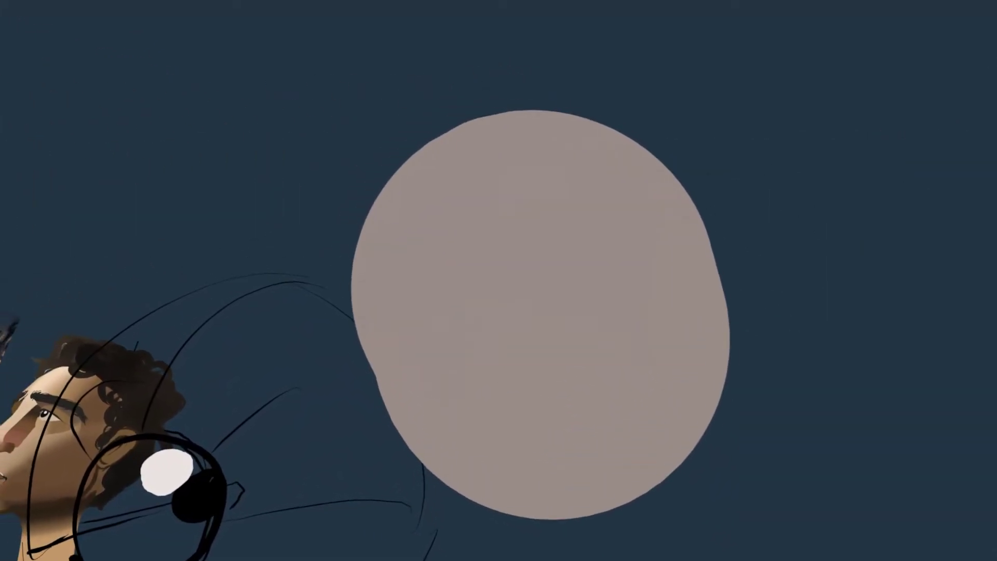
left_click(524, 358)
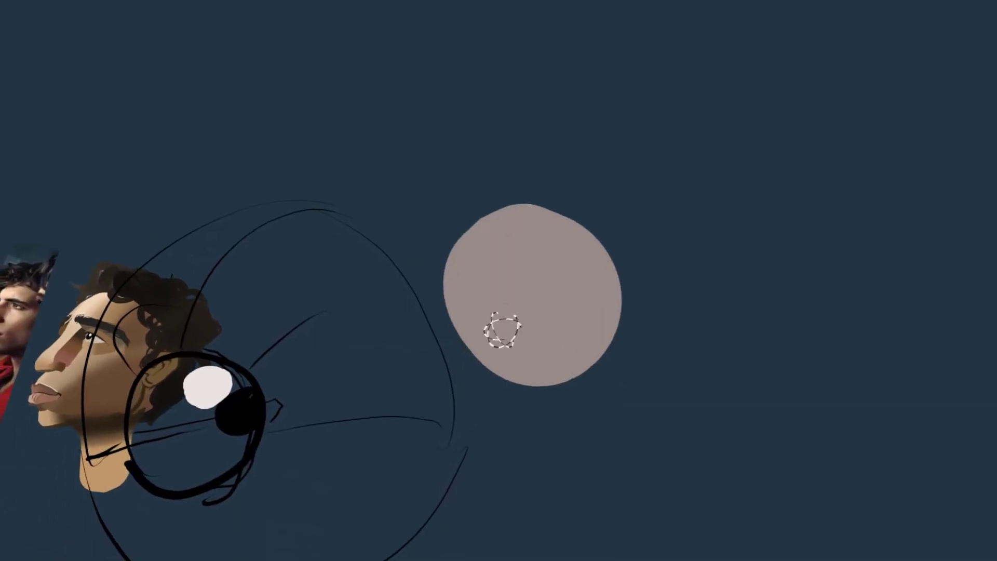
Turn on the spherical grid guide to show the surface mesh and delete the selected disc
key("Tab")
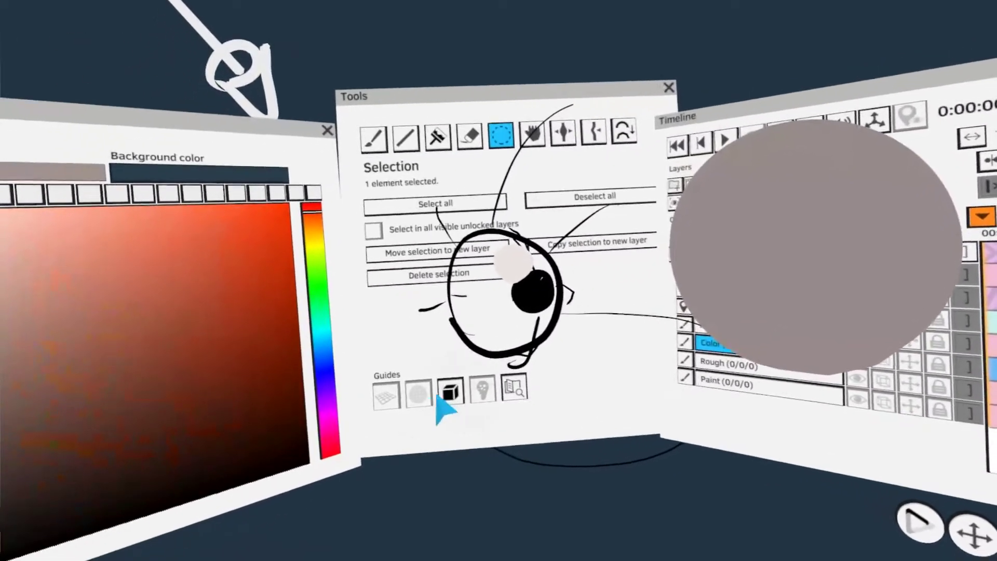
key("Tab")
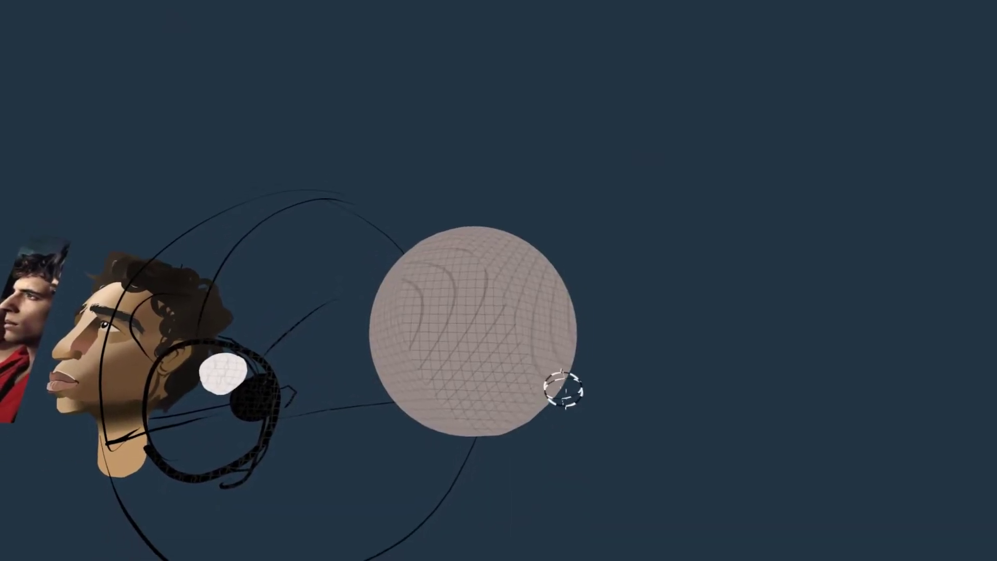
key("Delete")
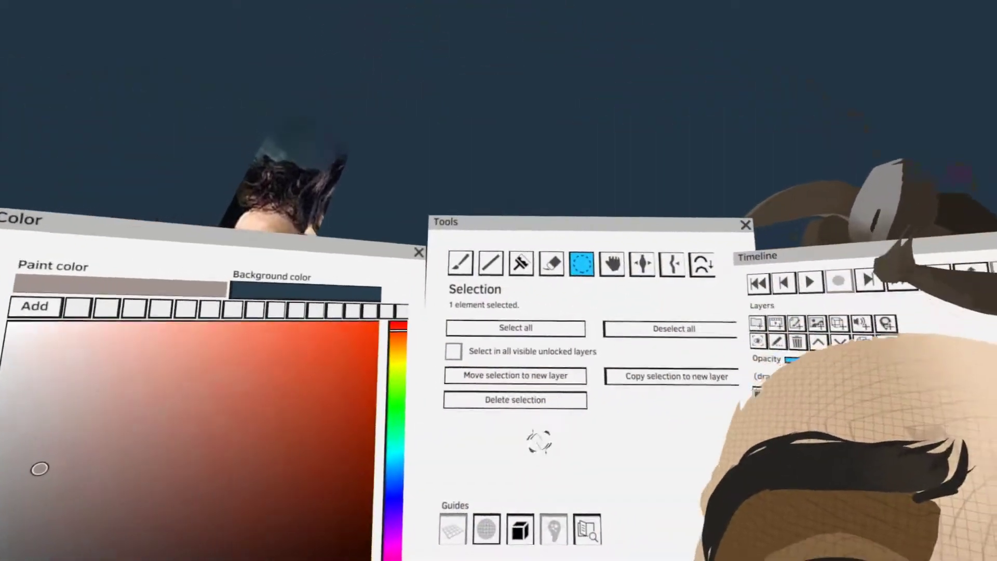
Pick a dark grey from the portrait and paint small lower lashes beneath the near eye
left_click(618, 264)
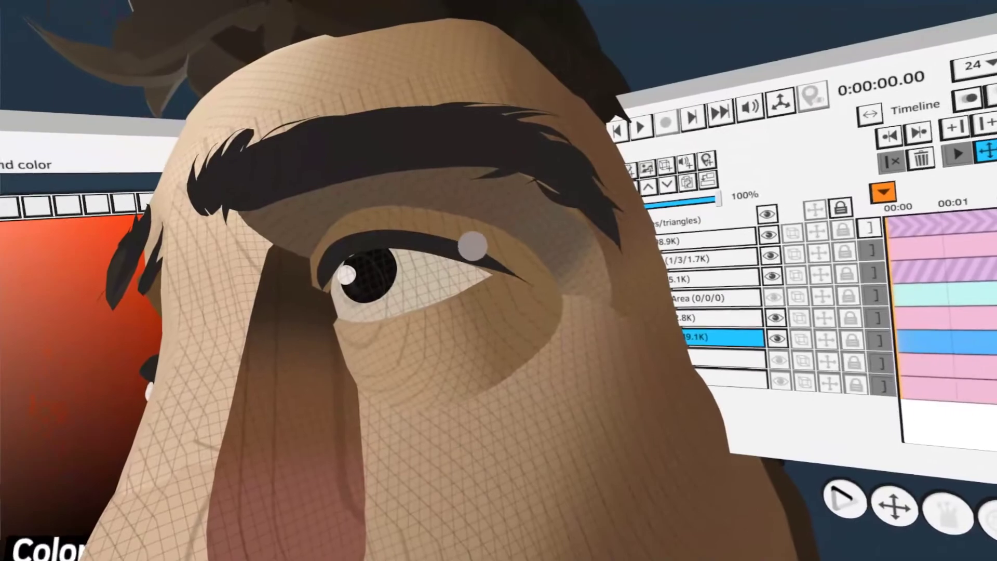
left_click(475, 247)
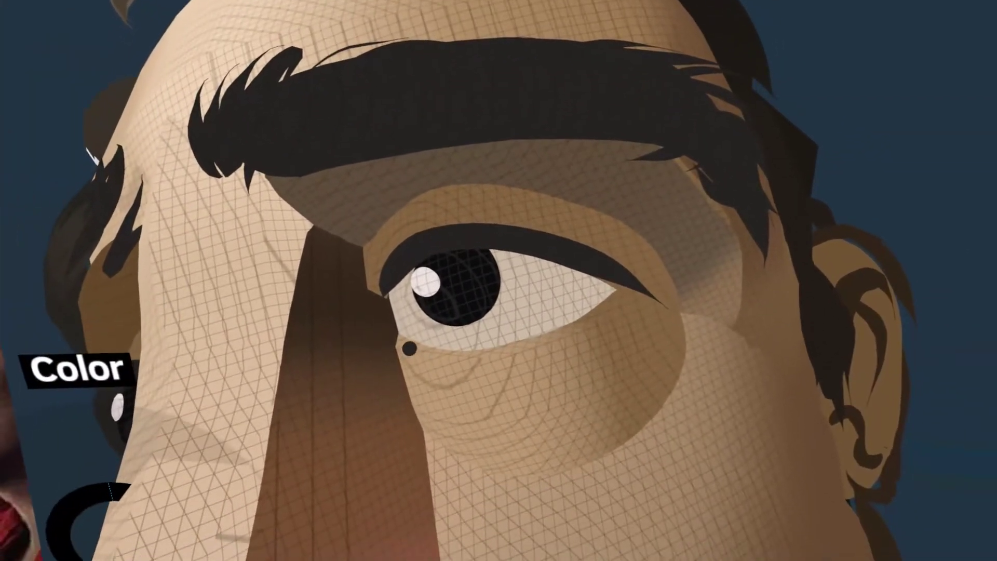
mouse_move(408, 342)
left_mouse_down()
mouse_move(396, 357)
mouse_move(412, 335)
mouse_move(396, 331)
mouse_move(417, 303)
mouse_move(483, 251)
left_mouse_up()
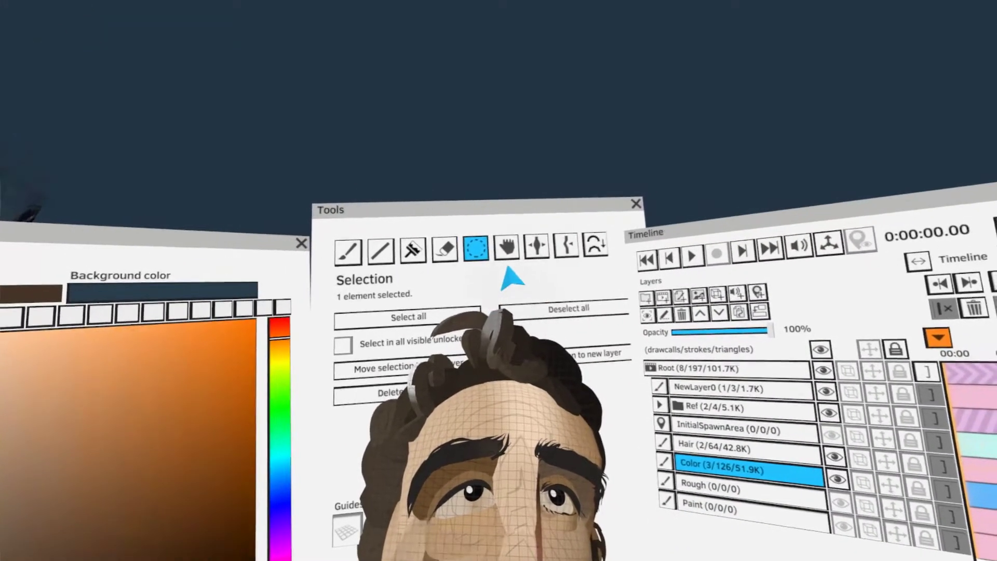
Reshape the far cheek with Grab and lighten it with tan using Colorize in Normal (RGB) mode
left_click(508, 250)
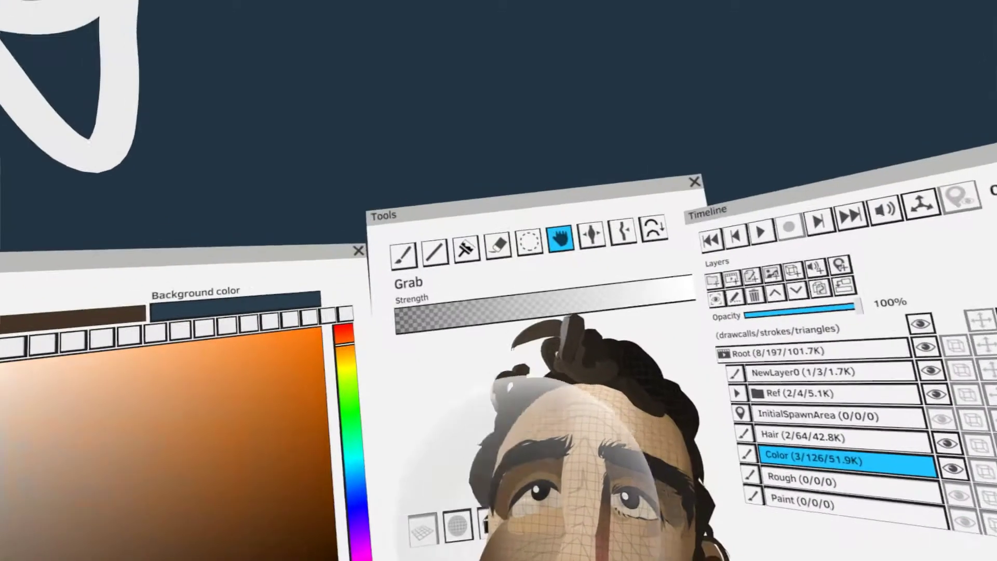
left_click(490, 276)
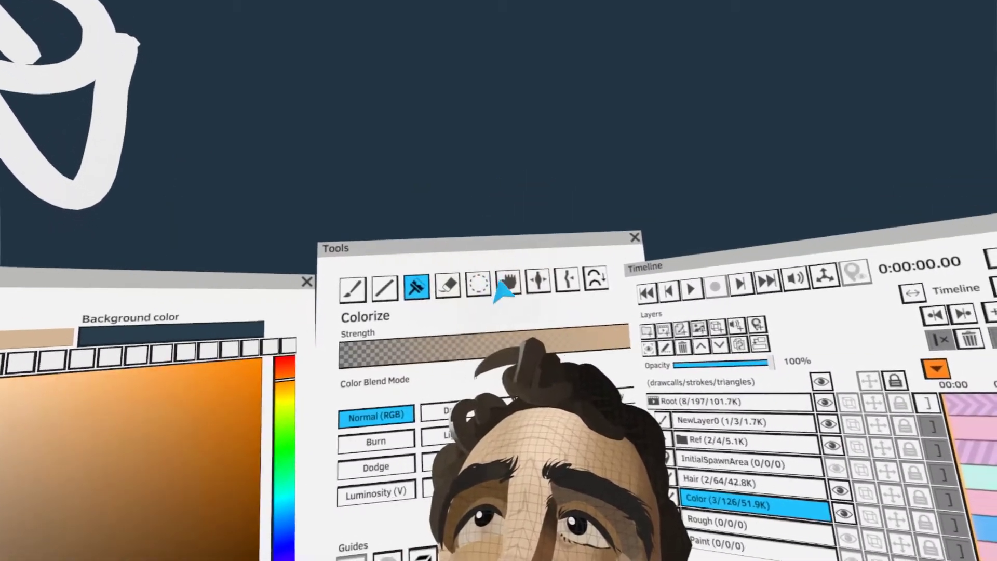
left_click(503, 286)
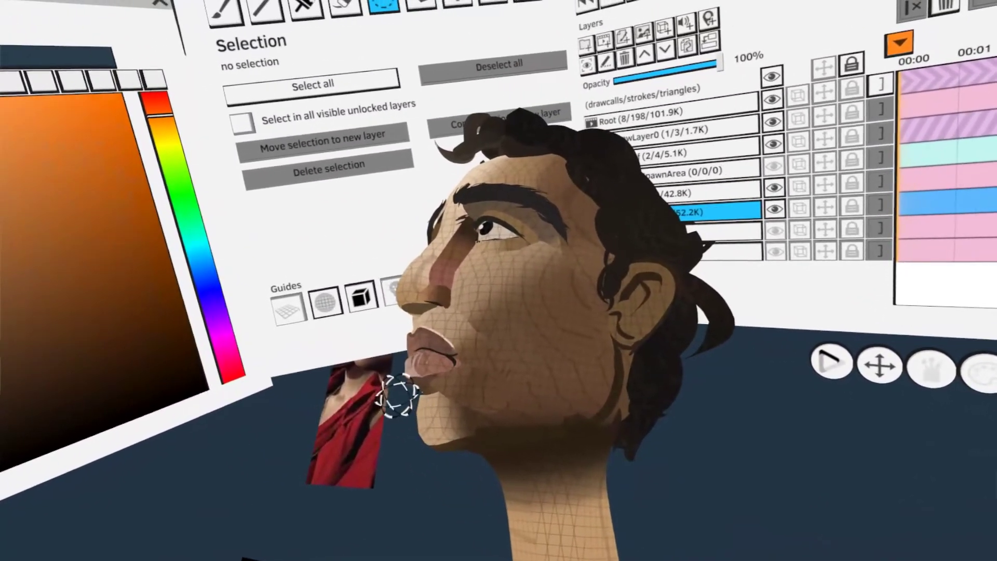
Select the strokes around the lips and chin and pull them slightly downward with Grab
left_click(419, 383)
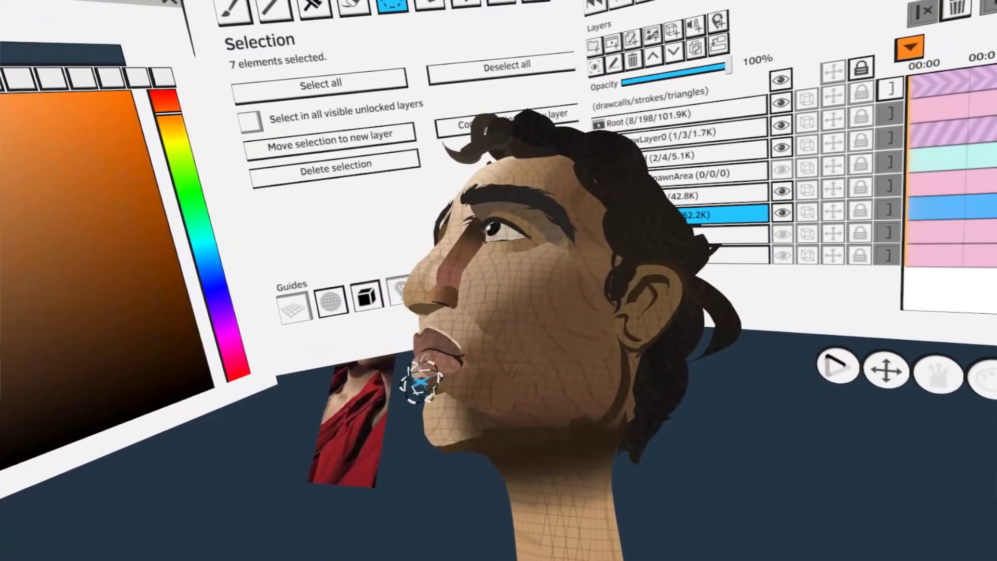
left_click(412, 394)
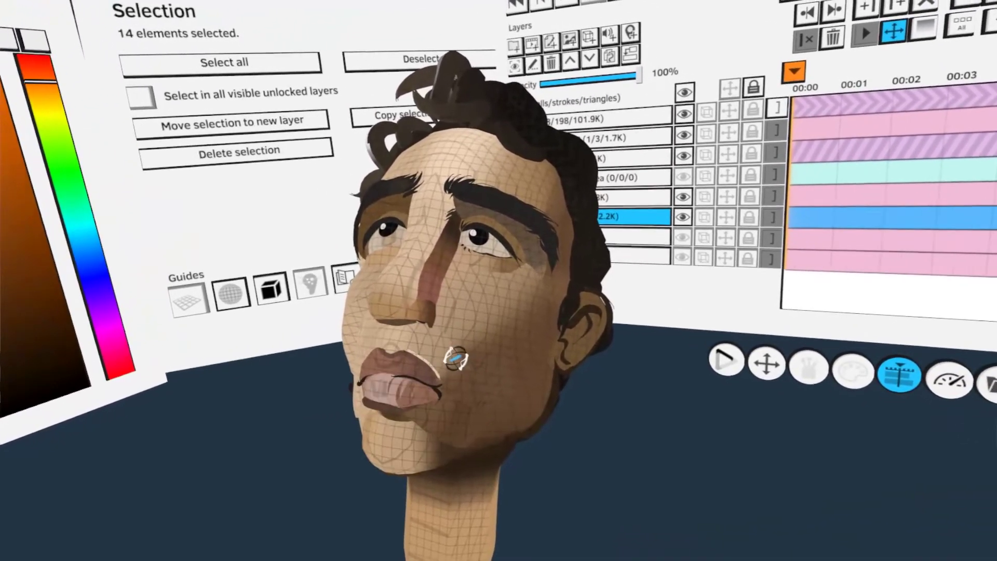
left_click(459, 356)
key("g")
left_click_drag(420, 487, 423, 512)
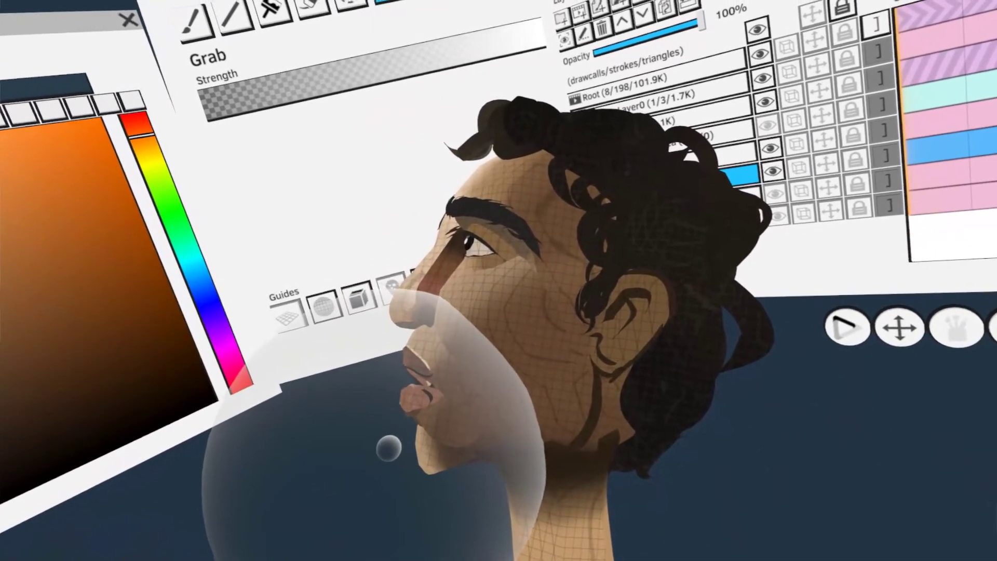
Refine the chin profile with another downward Grab pull and clear the stroke selection
left_click_drag(389, 448, 382, 472)
key("s")
key("ctrl+d")
key("g")
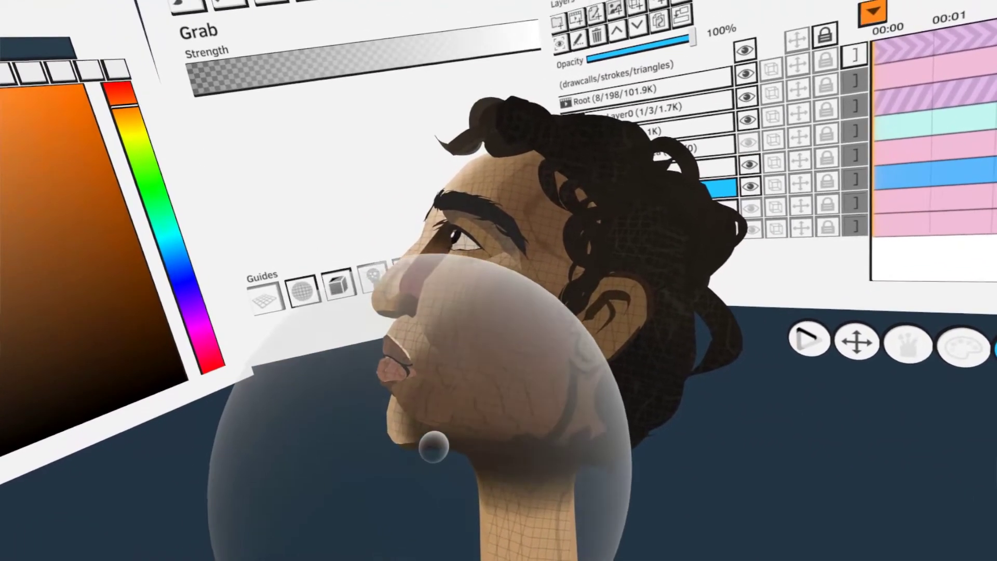
Select the nose strokes and tint the lower nose and tip with a saturated red-orange using Colorize
key("s")
key("Tab")
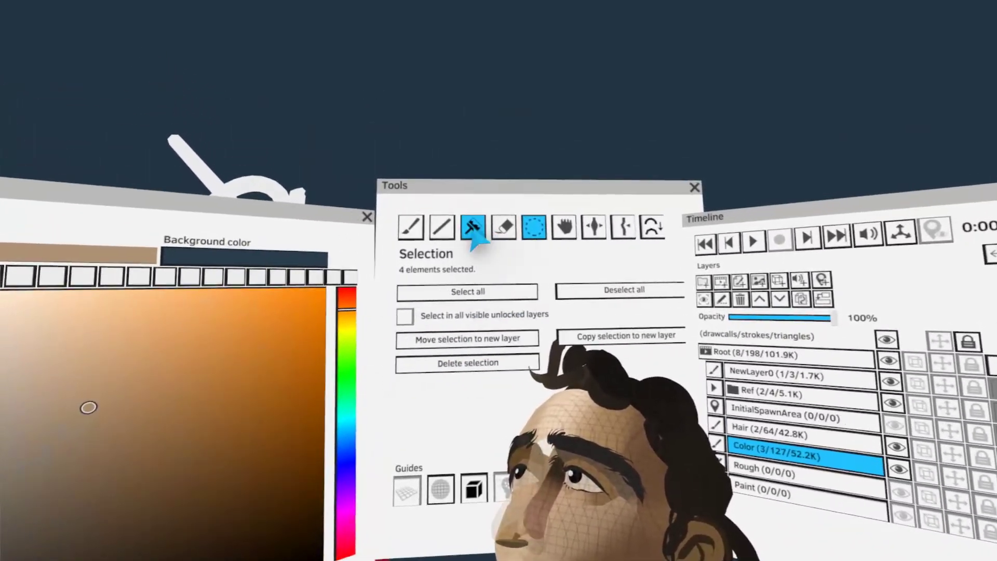
left_click(473, 231)
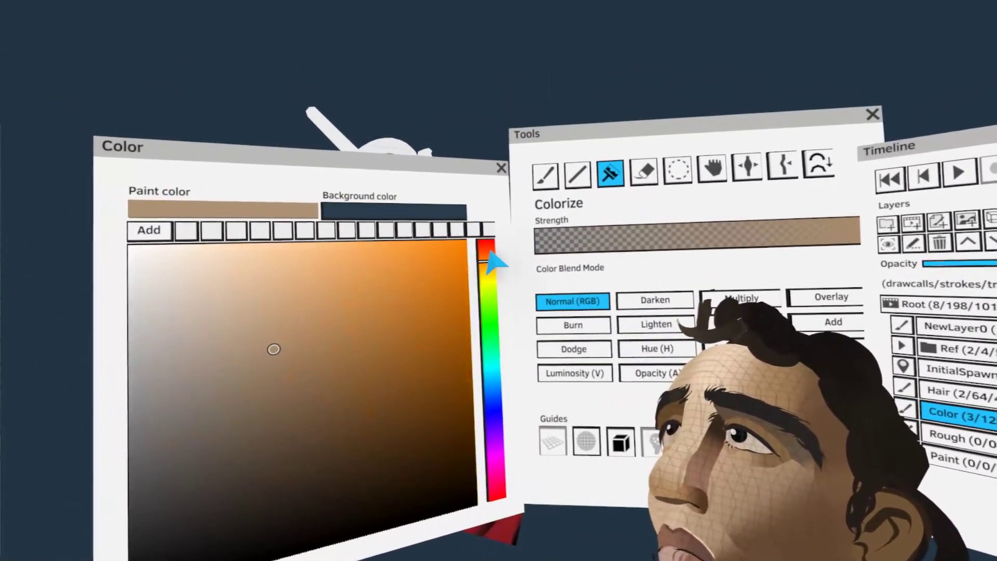
left_click(489, 252)
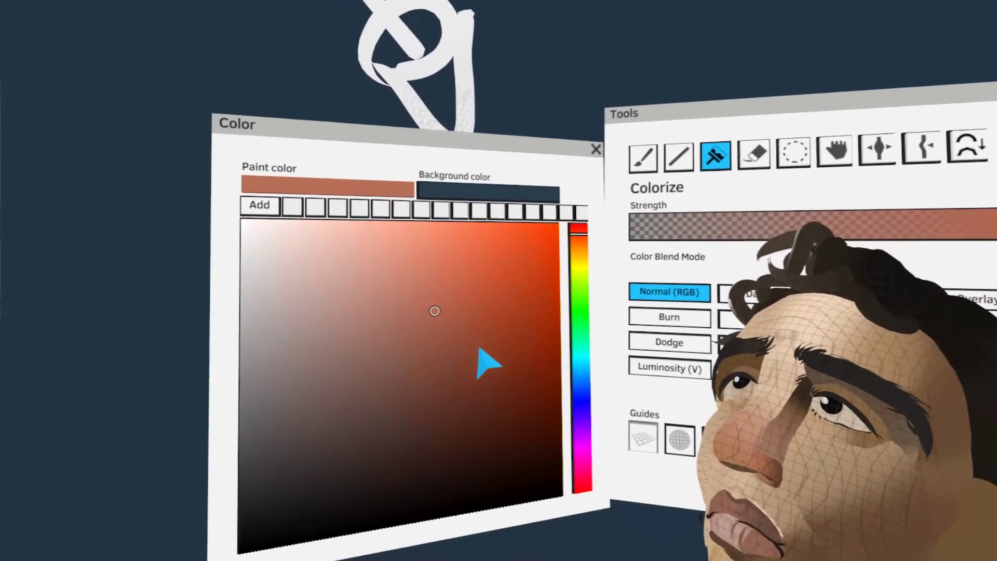
left_click(503, 286)
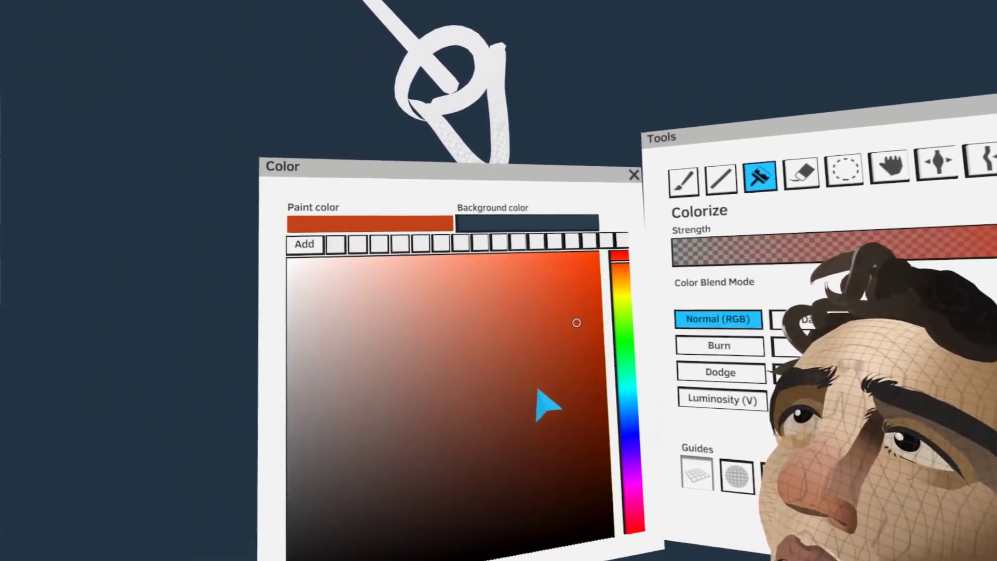
left_click(544, 405)
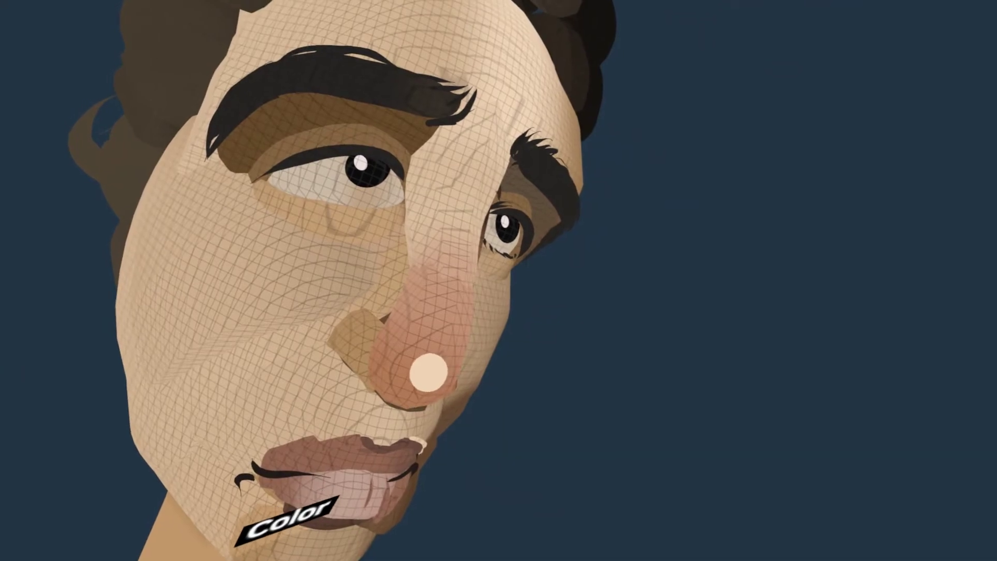
Paint a light peach highlight along the nose bridge, then select it and brighten its tone toward near-white
left_click_drag(412, 367, 415, 290)
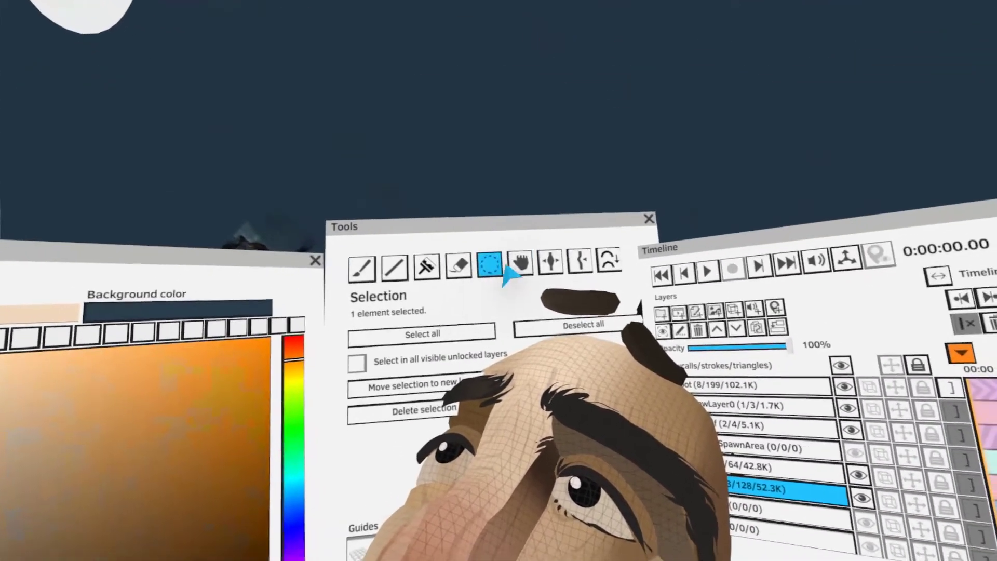
left_click(521, 264)
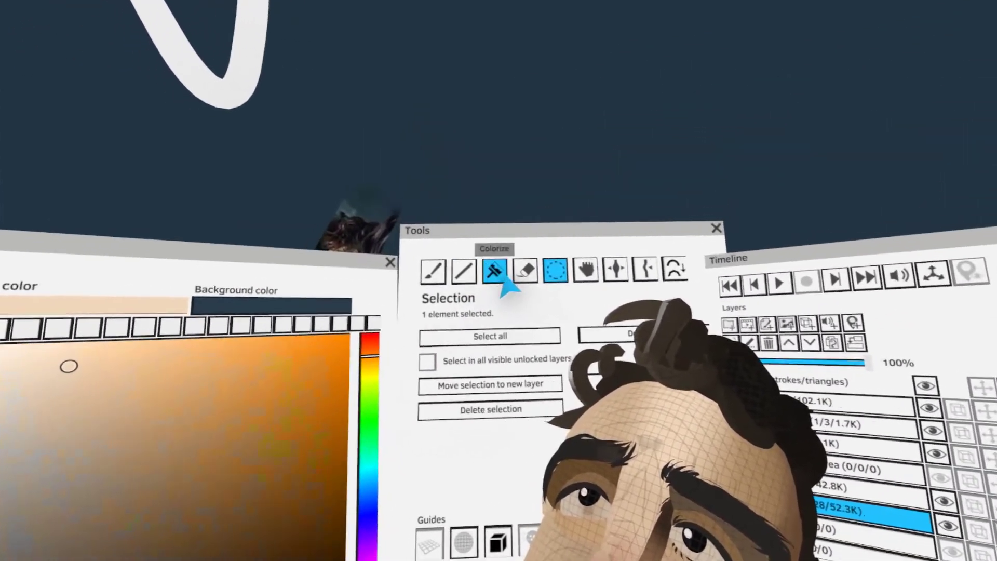
left_click(500, 275)
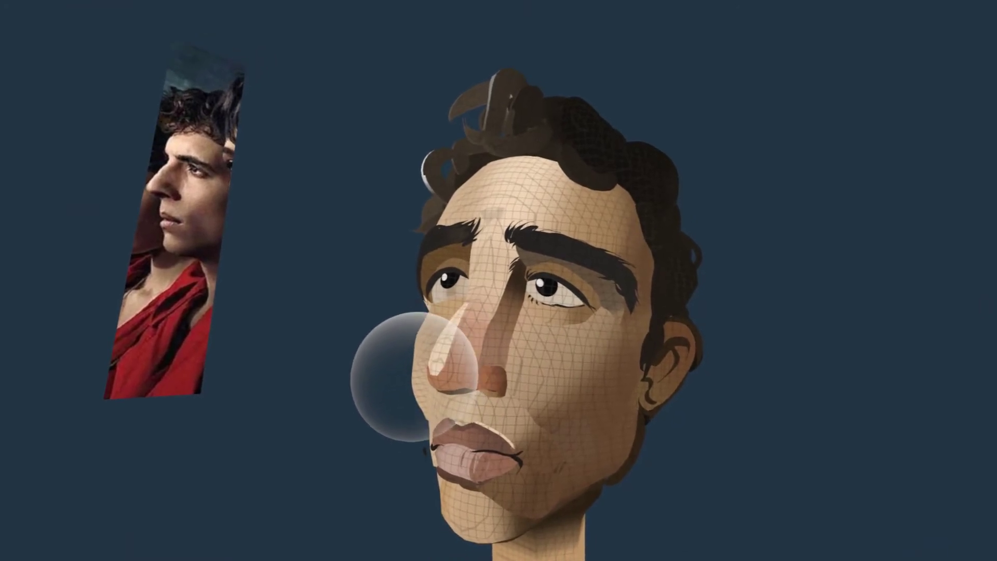
left_click_drag(414, 376, 425, 385)
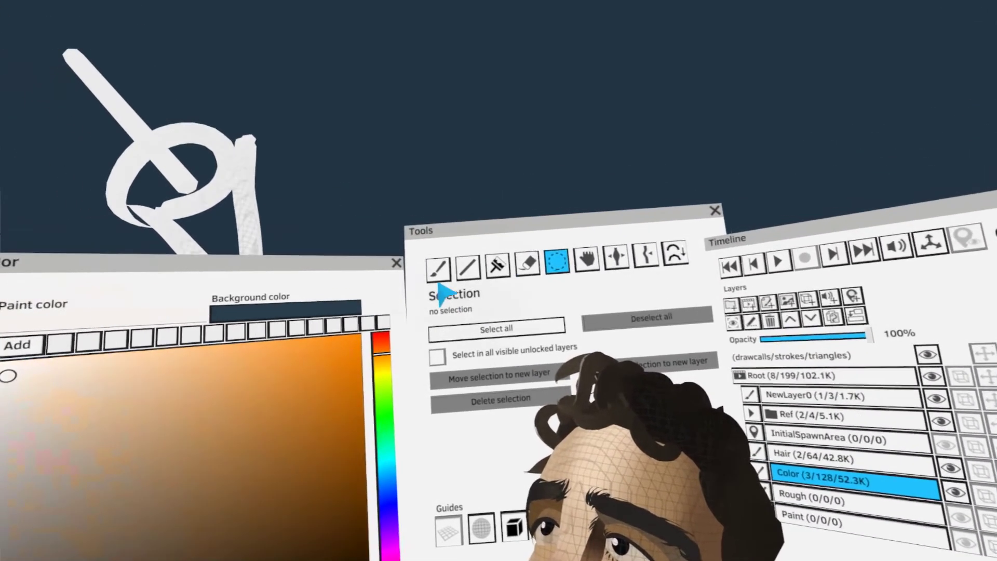
Switch from selecting to painting and choose the Capped Cylinder Brush for the next strokes
left_click(440, 271)
key("Tab")
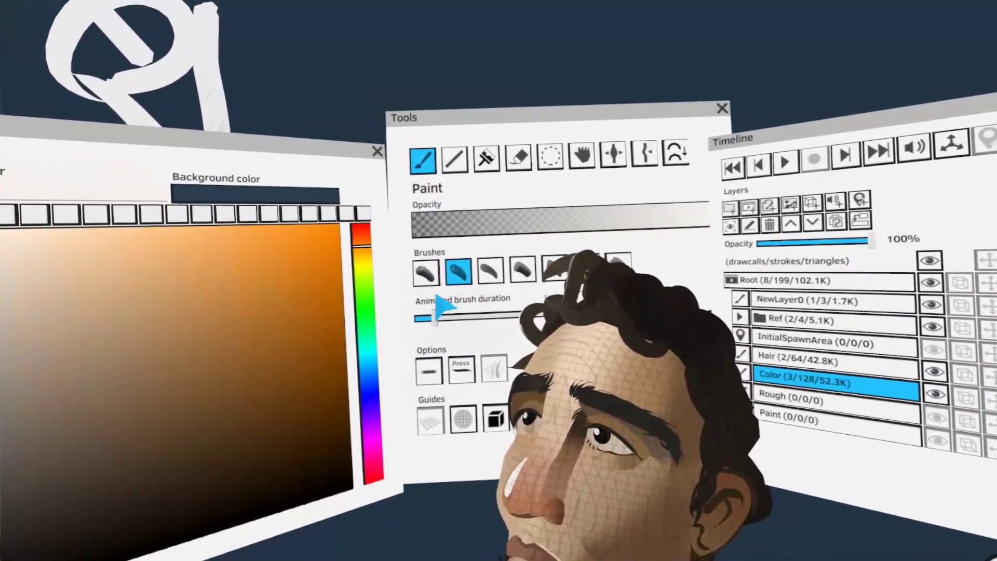
left_click(427, 274)
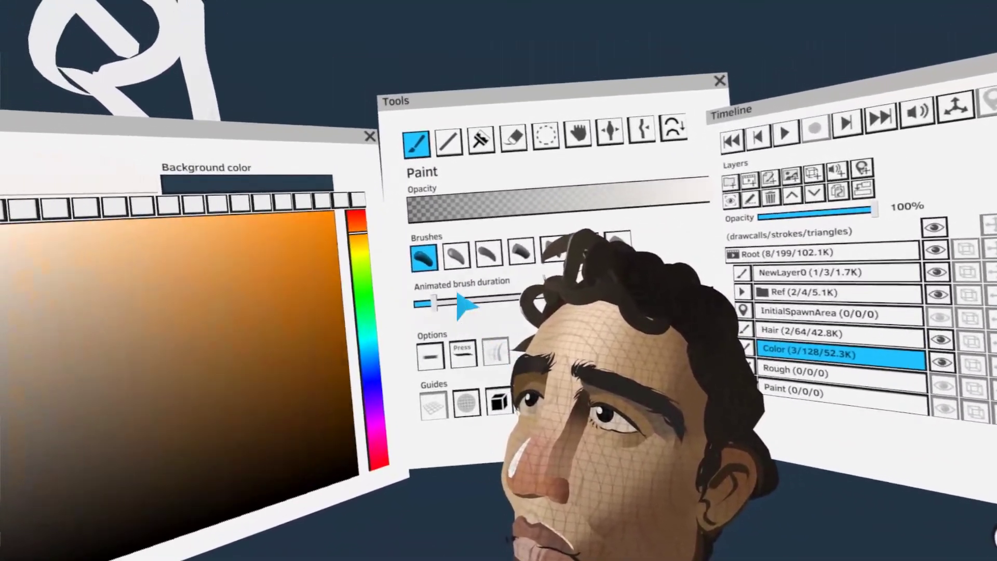
left_click(457, 256)
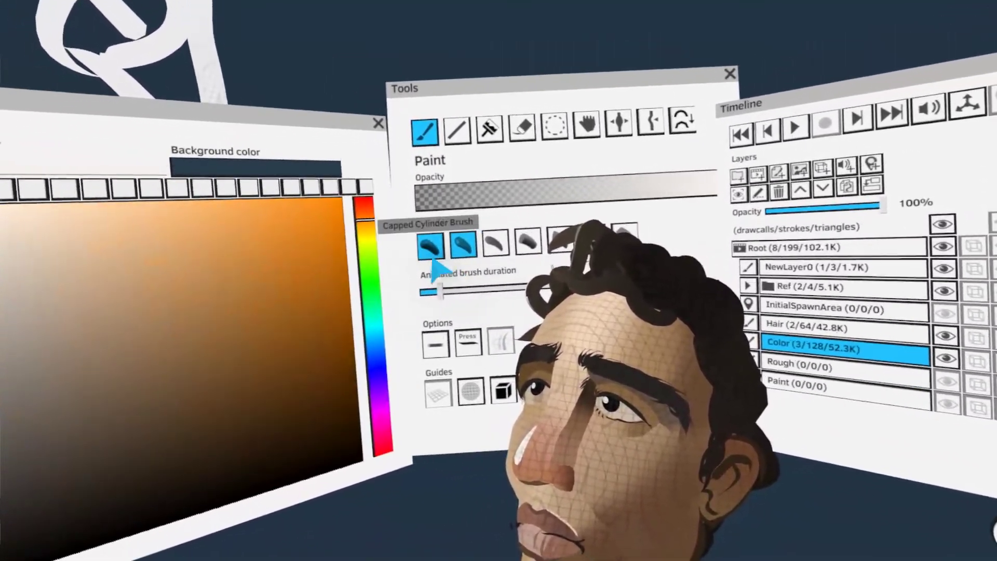
left_click(424, 258)
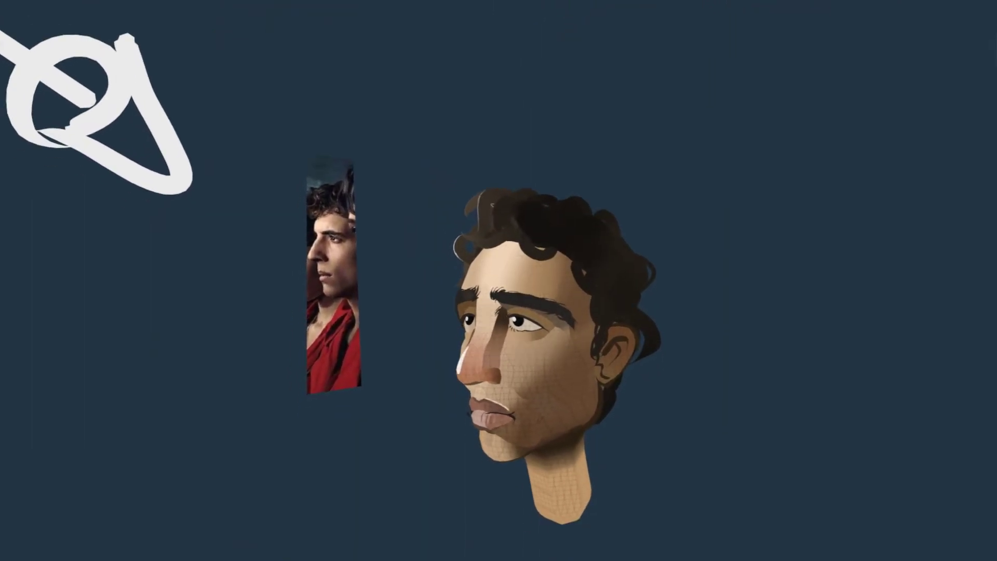
Paint thin, curved light grey highlight strokes along the front curls of the hair, above the forehead and temple
left_click_drag(538, 304, 473, 326)
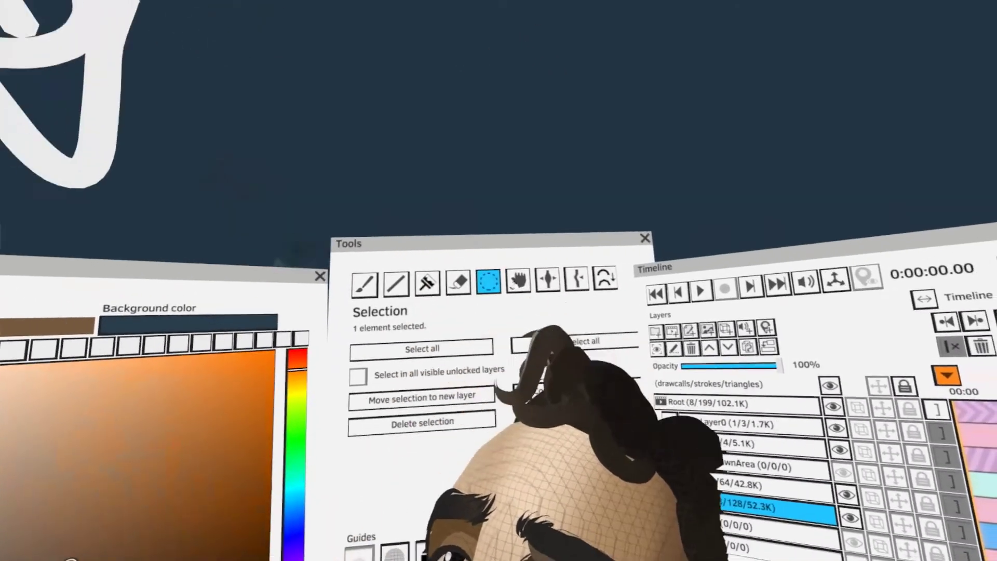
left_click(480, 222)
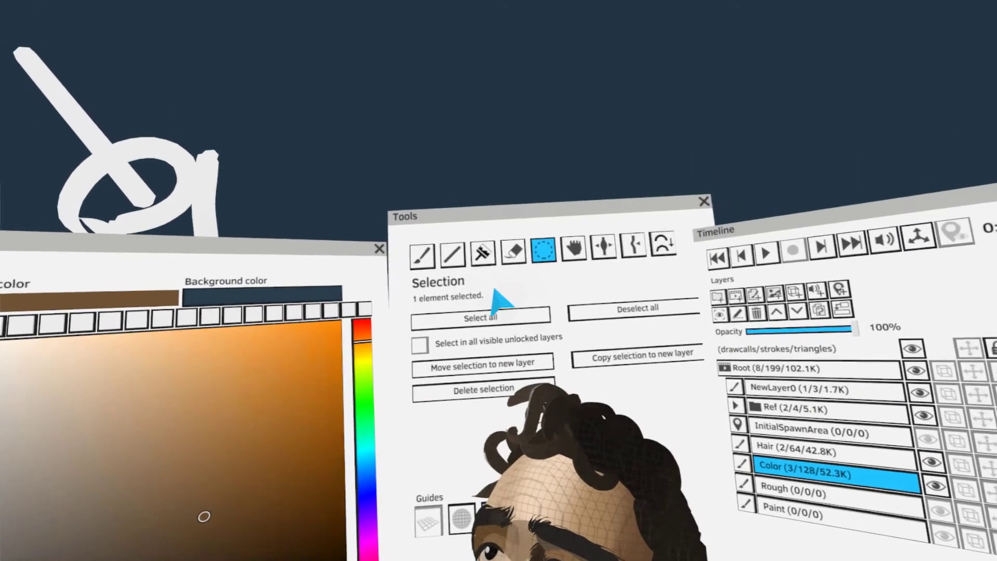
left_click(488, 251)
left_click(329, 284)
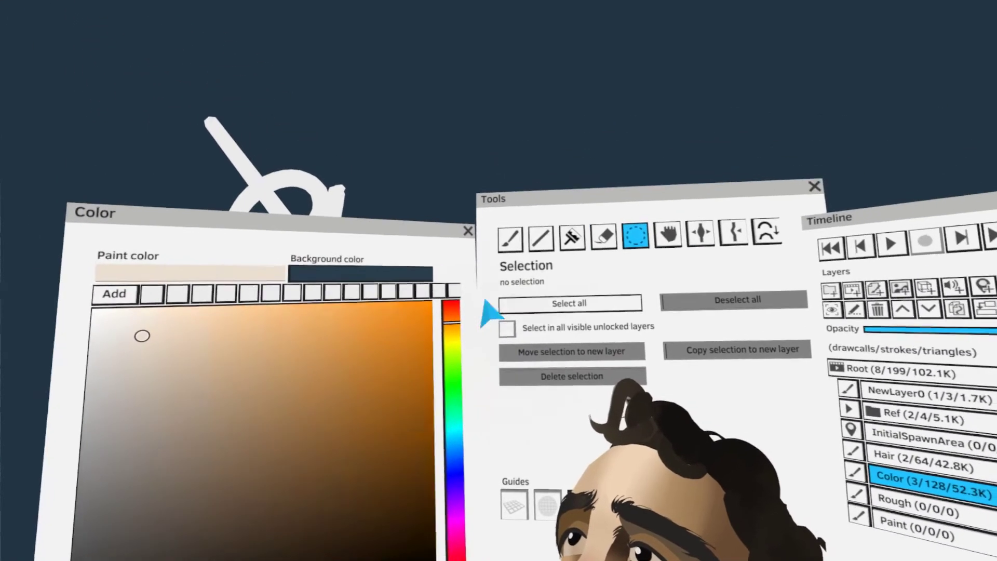
left_click(508, 238)
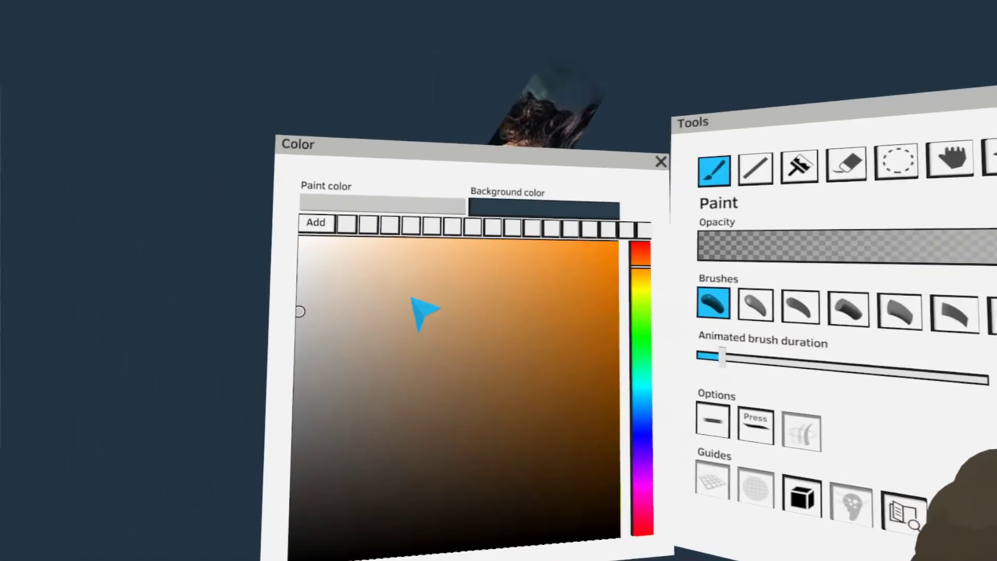
left_click(392, 243)
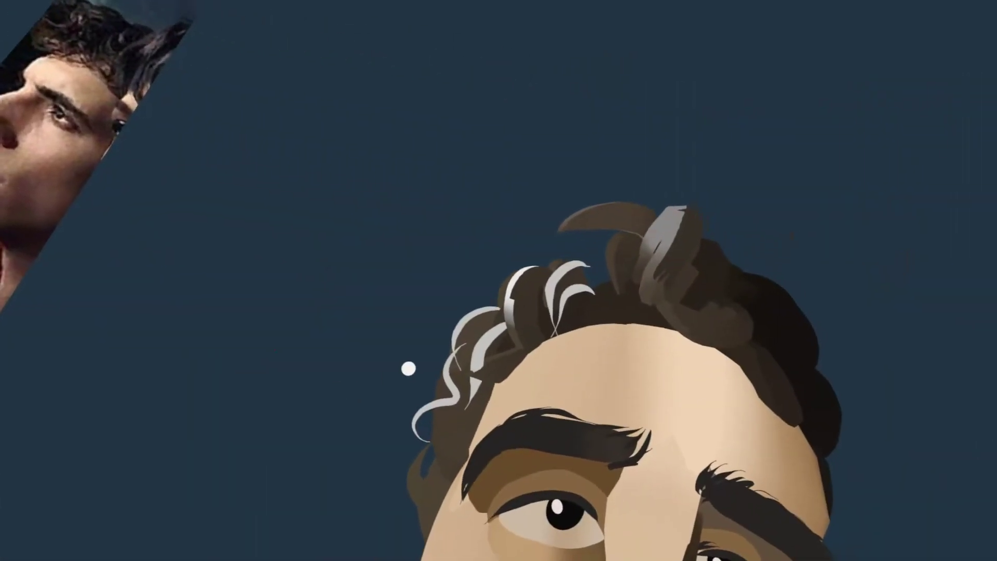